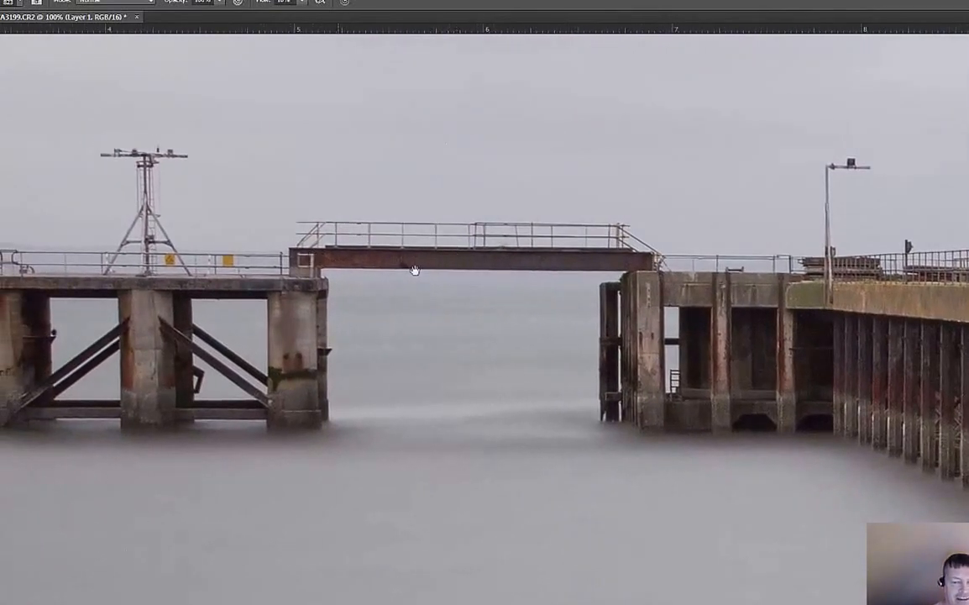
- Examine the footbridge, the end platform and the horizon to judge whether the pier photo is level
drag(428, 398, 801, 380)
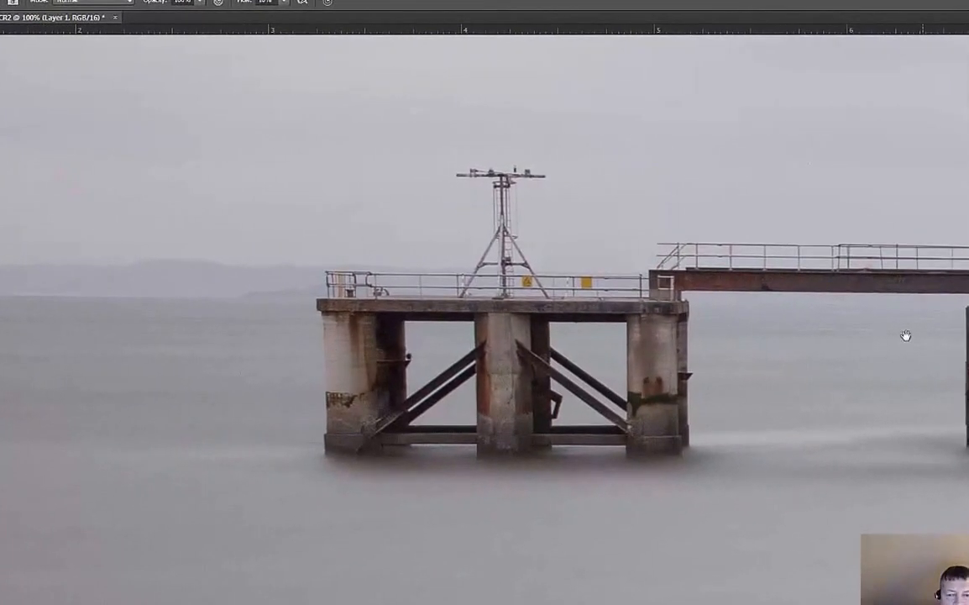
drag(737, 297, 690, 305)
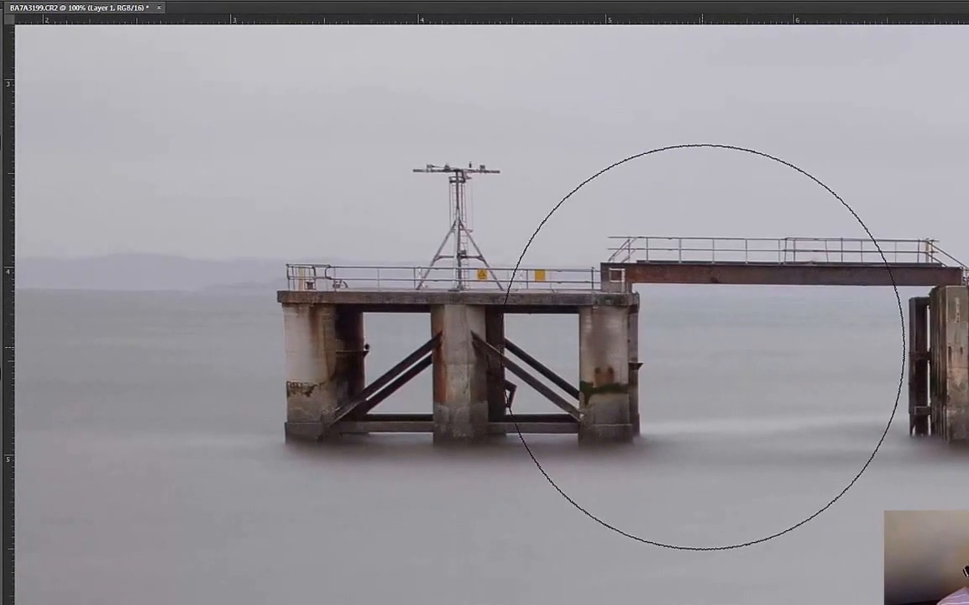
key(ctrl+minus)
key(ctrl+minus)
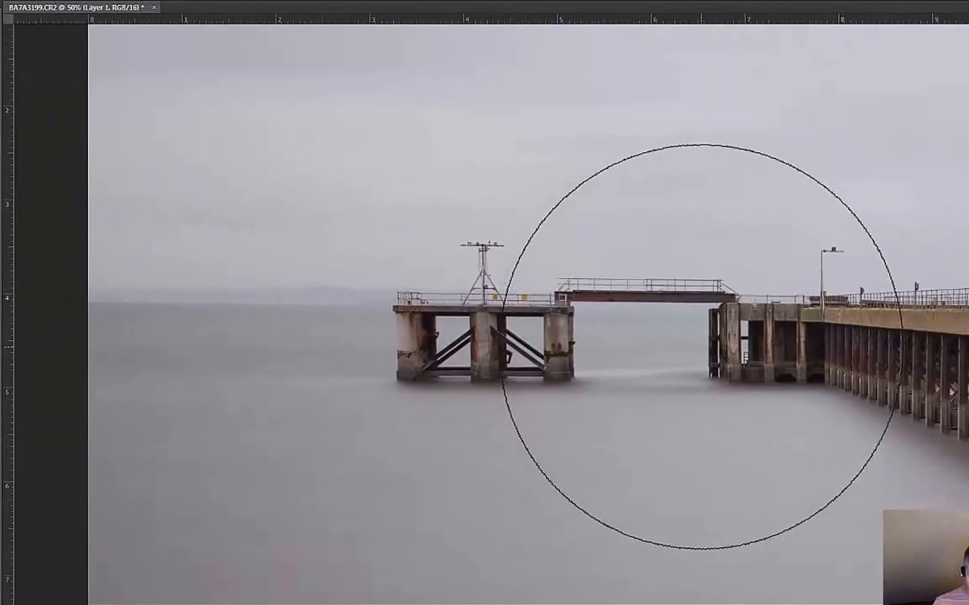
key(bracketleft)
key(bracketleft)
key(bracketleft)
key(bracketleft)
key(bracketleft)
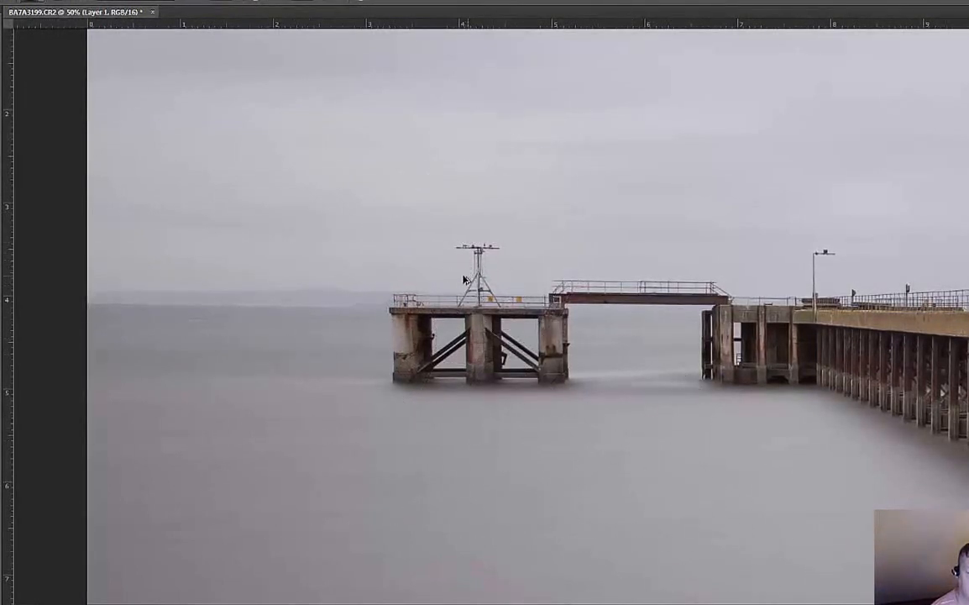
right_click(535, 272)
click(352, 300)
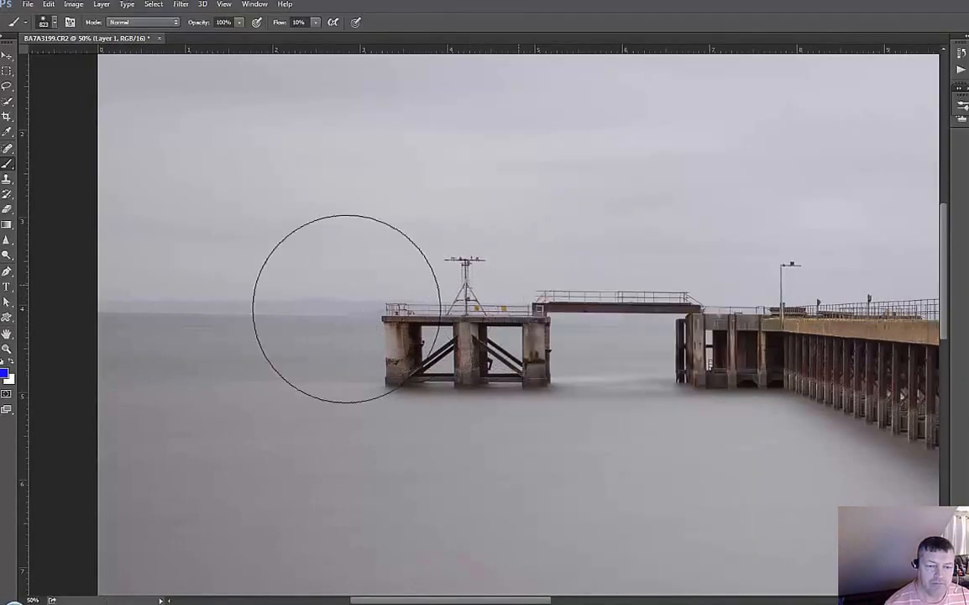
- Merge the current layer down into the background and activate the Ruler tool
key(ctrl+e)
drag(531, 306, 424, 322)
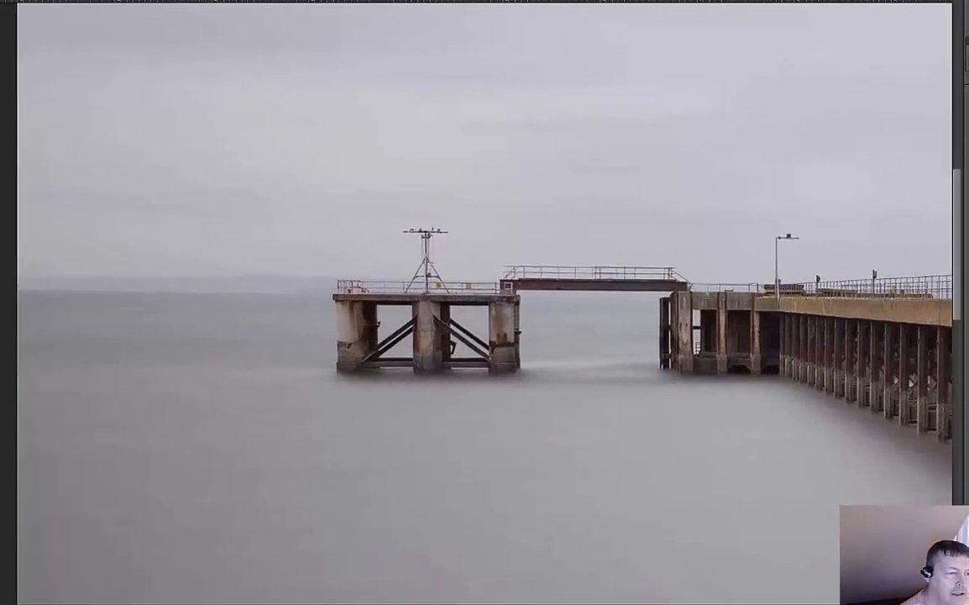
right_click(7, 149)
click(10, 106)
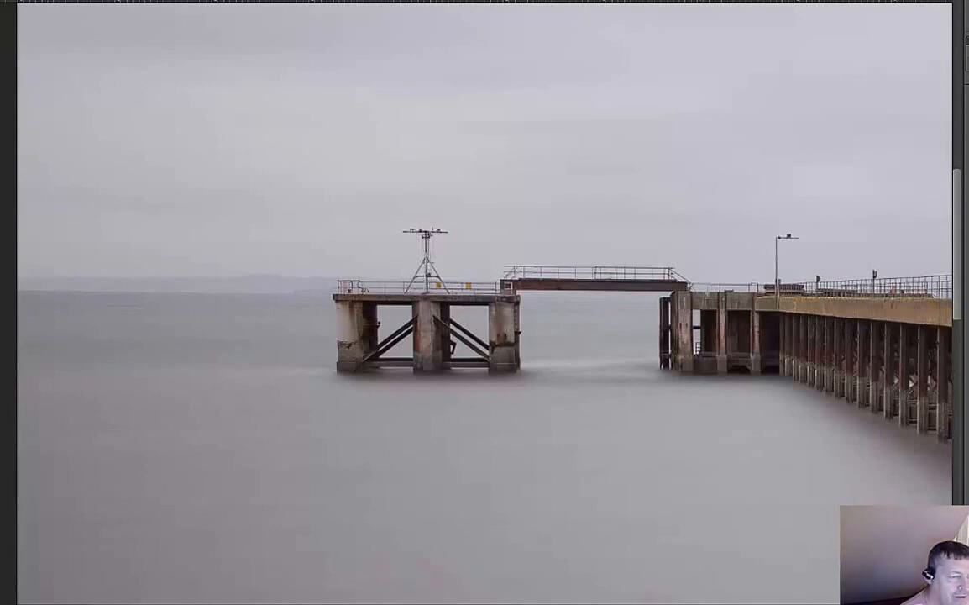
right_click(2, 87)
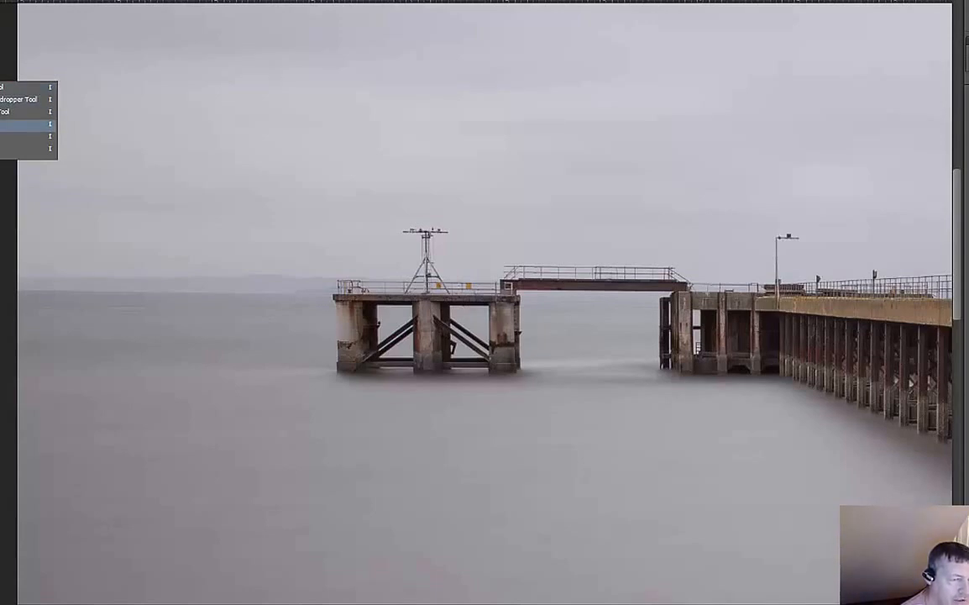
click(9, 125)
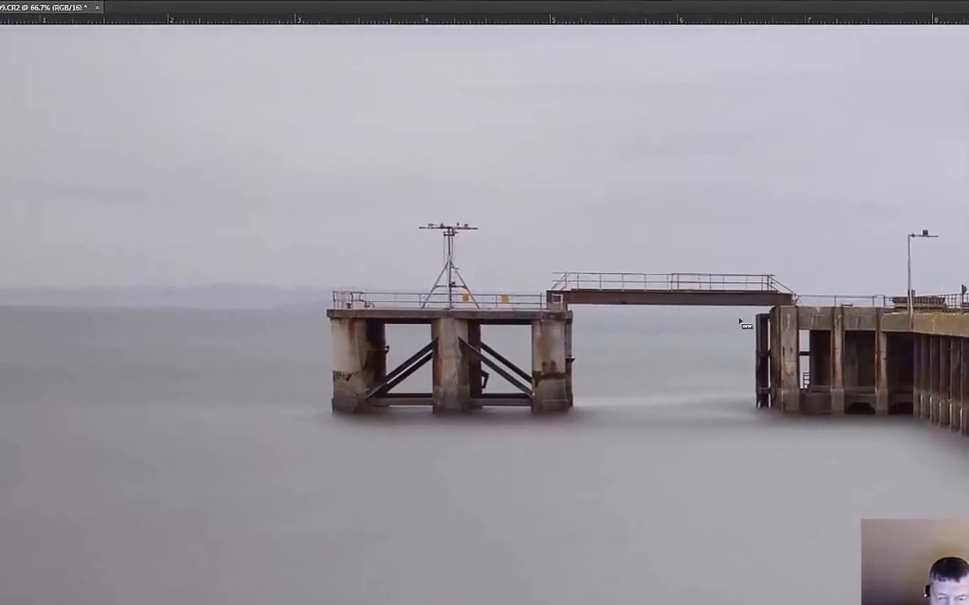
- Measure along the lower edge of the footbridge beam and straighten the layer to that line
drag(694, 333, 387, 327)
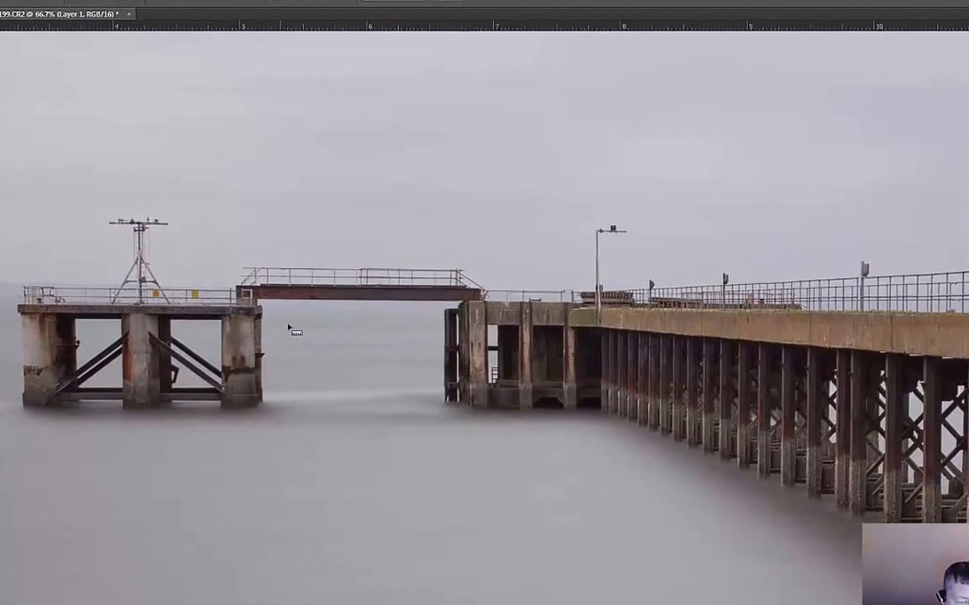
key(ctrl+plus)
key(ctrl+plus)
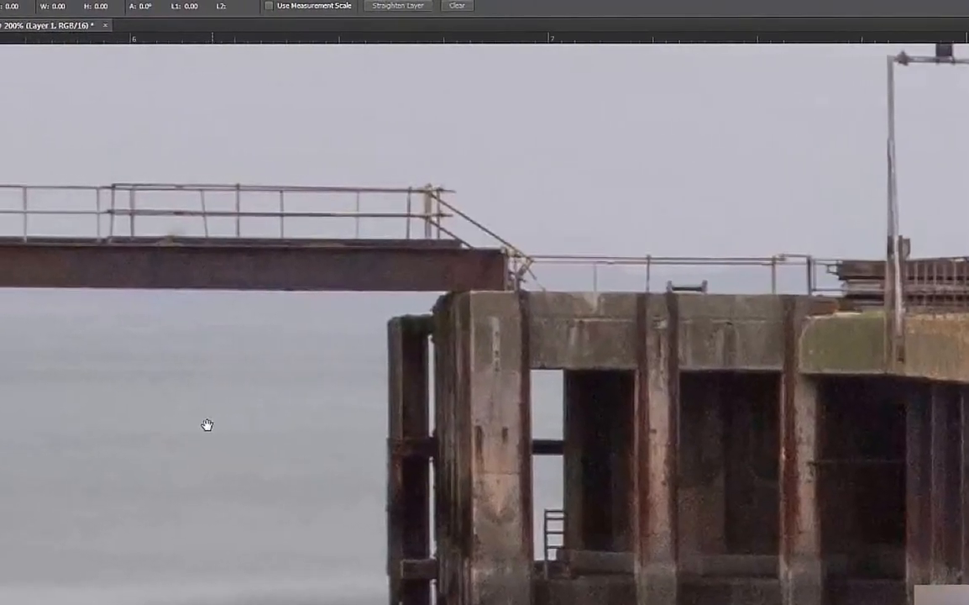
drag(208, 424, 470, 435)
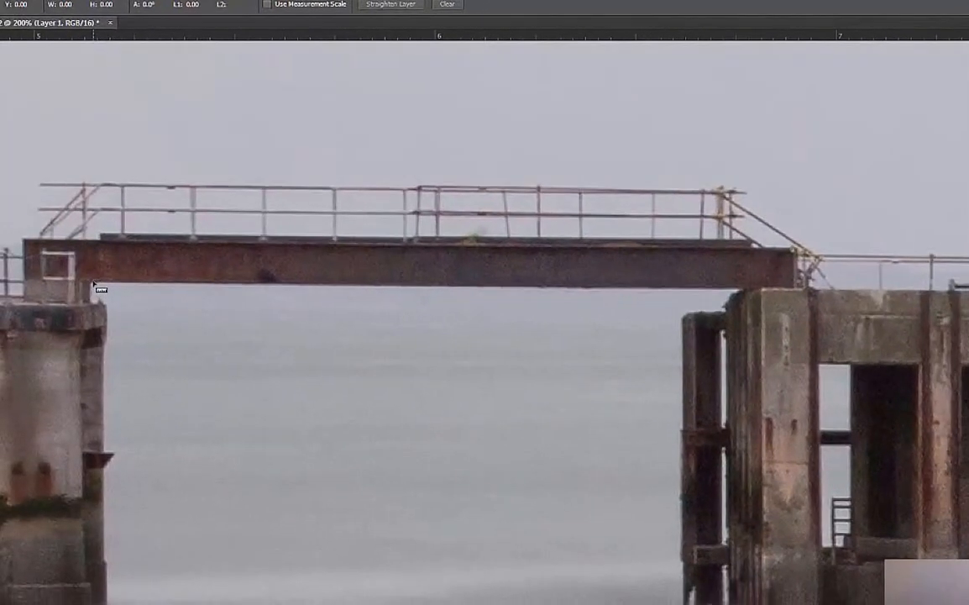
drag(88, 273, 189, 277)
drag(343, 293, 682, 279)
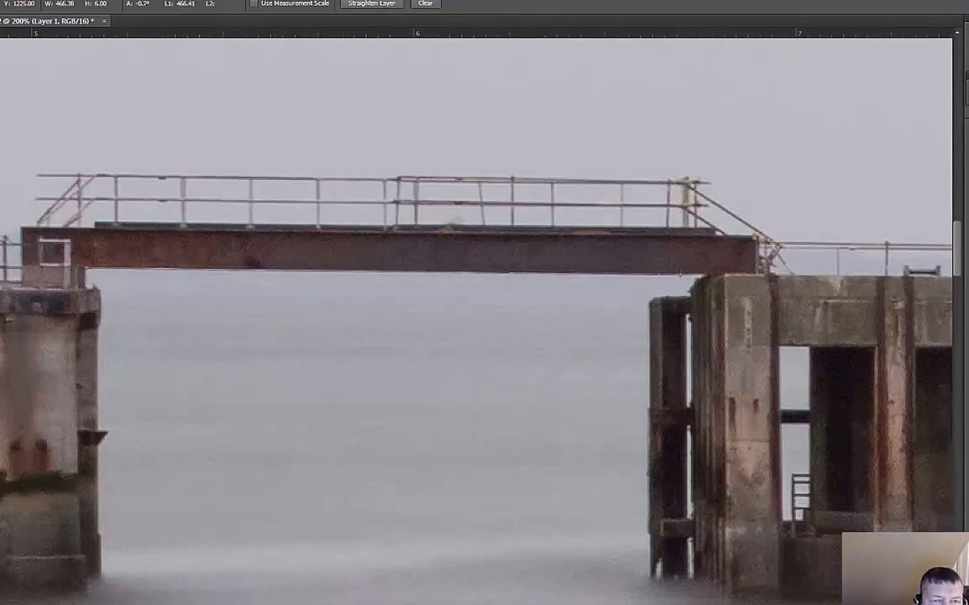
click(367, 9)
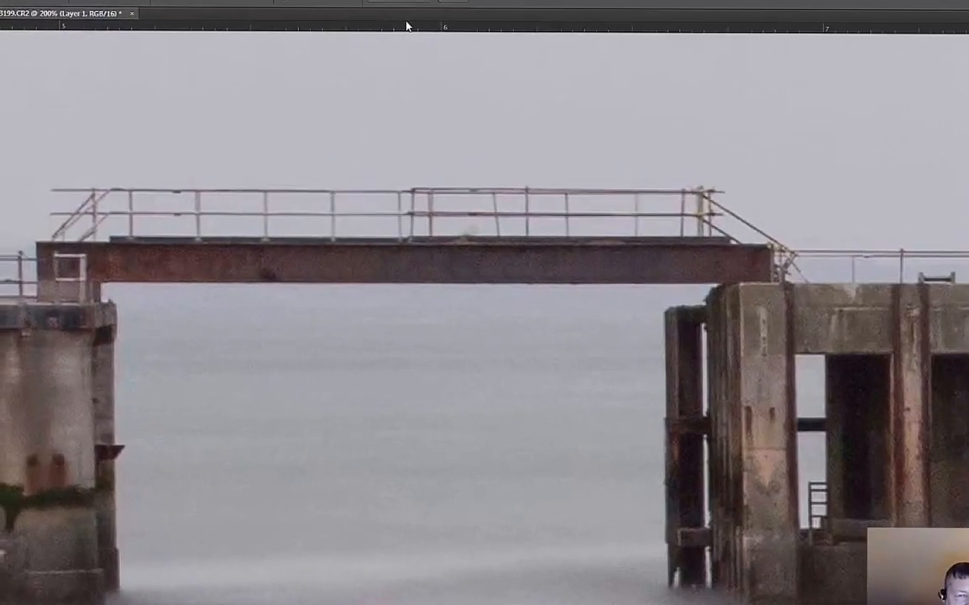
- Crop the photo to a wide panoramic strip, trimming the upper sky and the foreground water
key(ctrl+minus)
key(ctrl+minus)
key(ctrl+minus)
key(ctrl+minus)
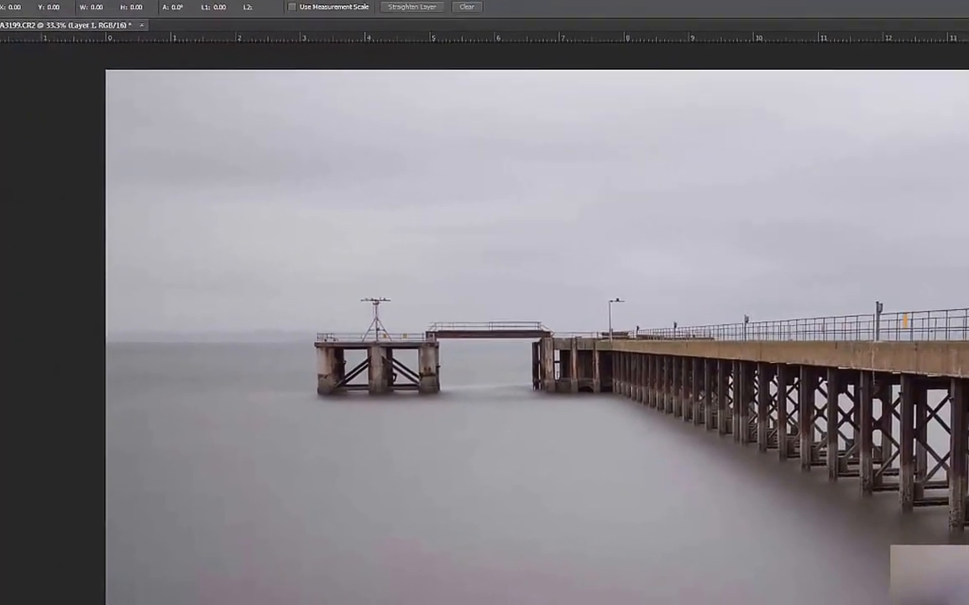
key(ctrl+minus)
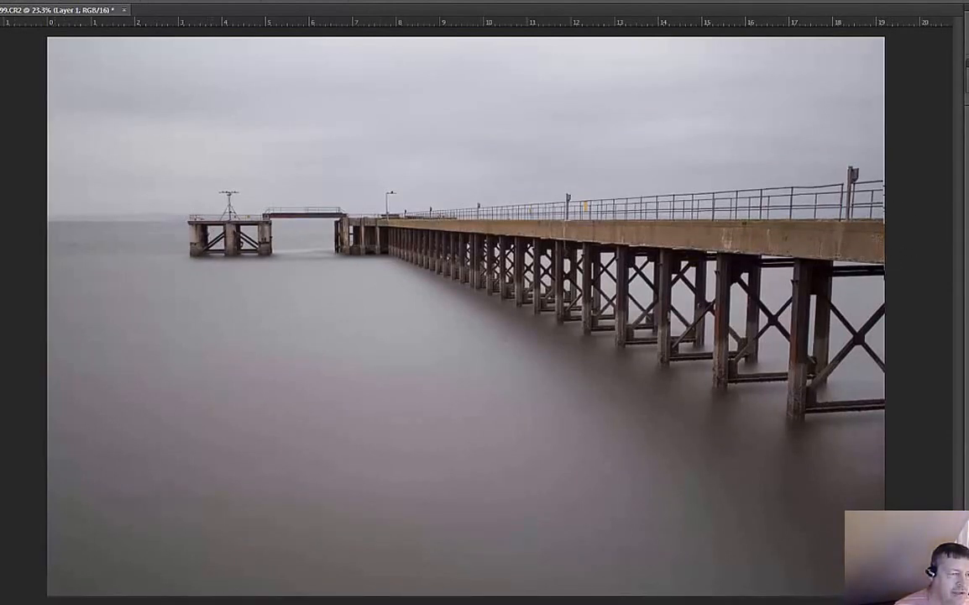
click(1, 90)
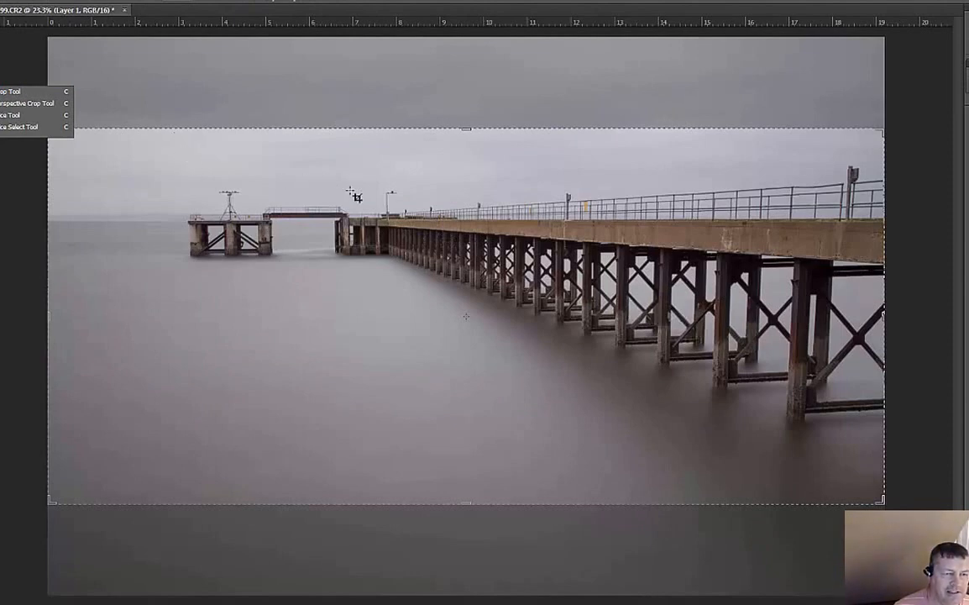
click(521, 233)
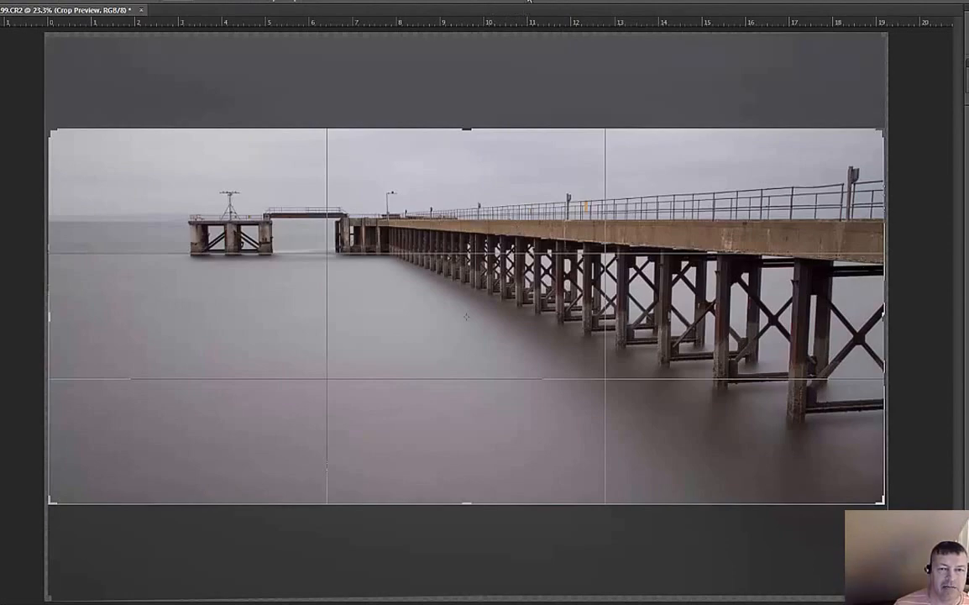
key(Return)
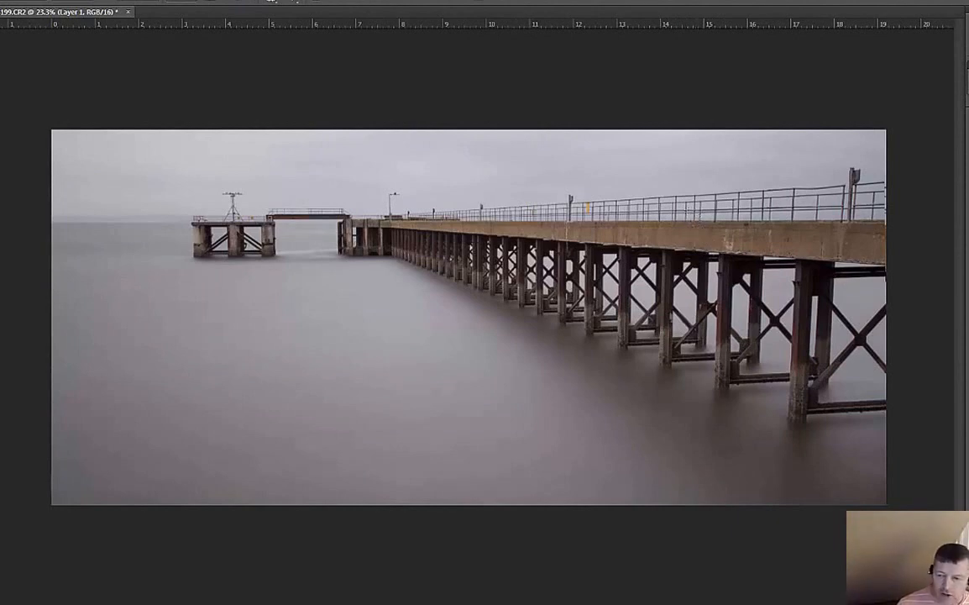
- Delete the straightened layer and try to reset the crop box and its ratio on the remaining layer
key(Delete)
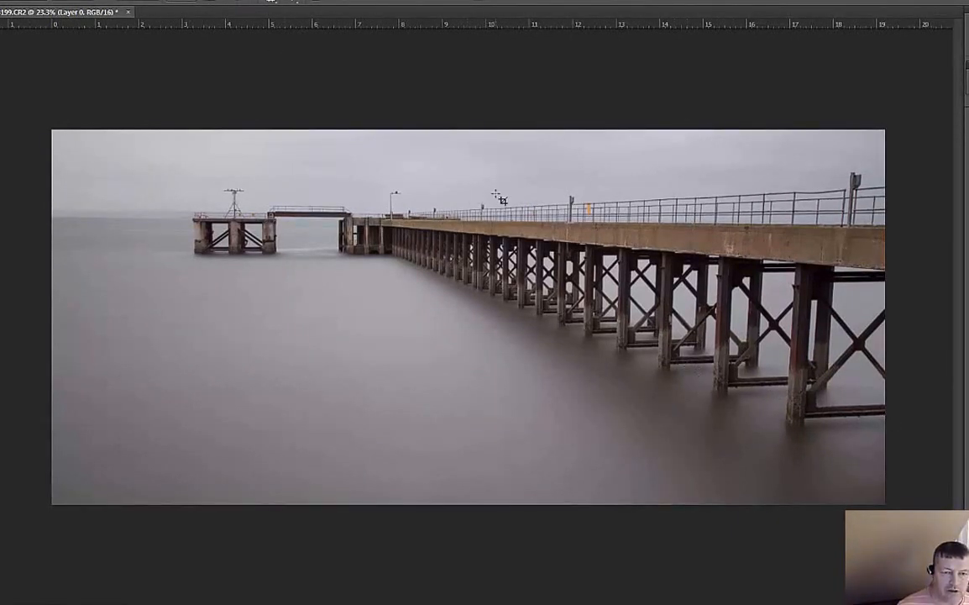
click(502, 199)
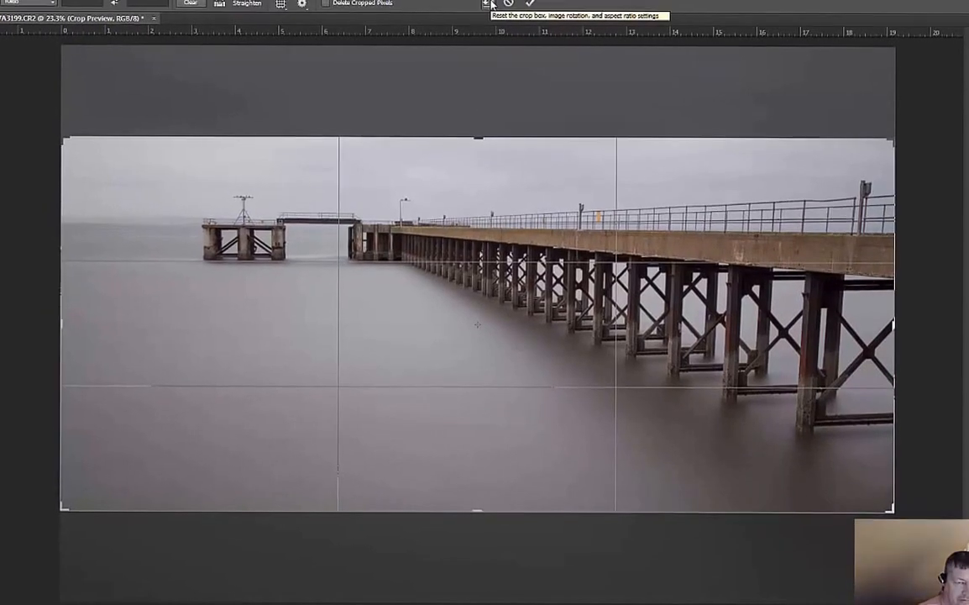
right_click(451, 189)
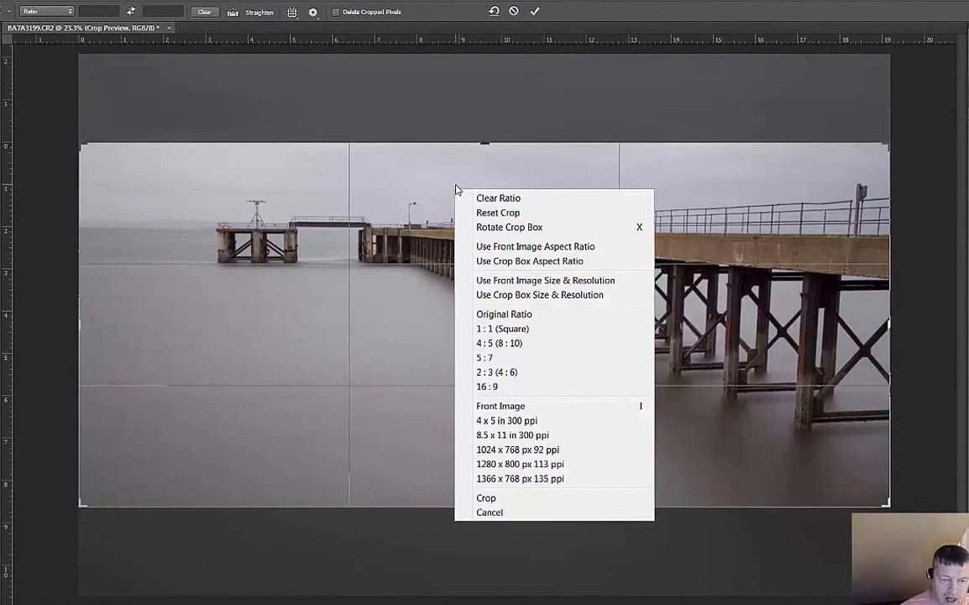
click(499, 213)
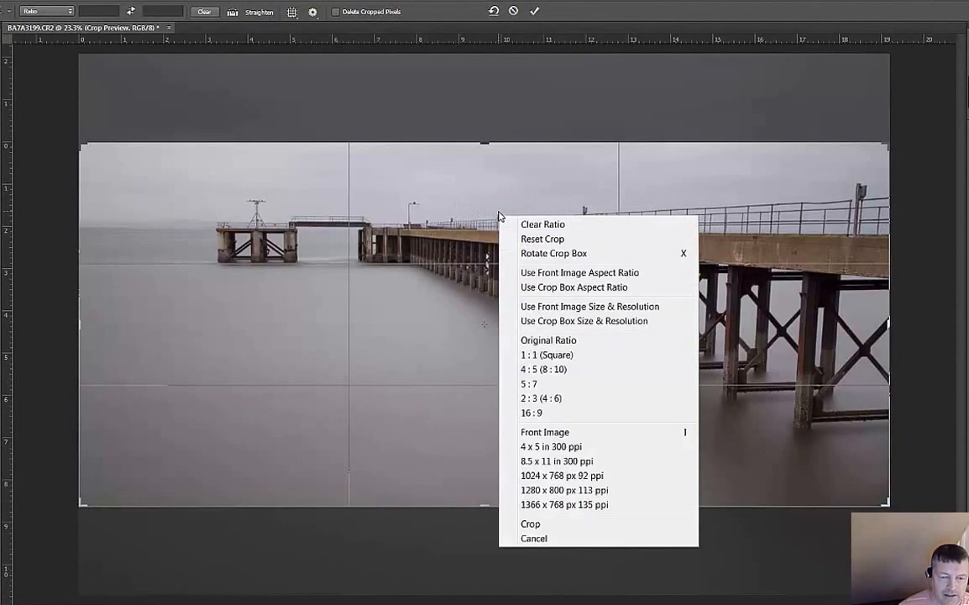
right_click(499, 217)
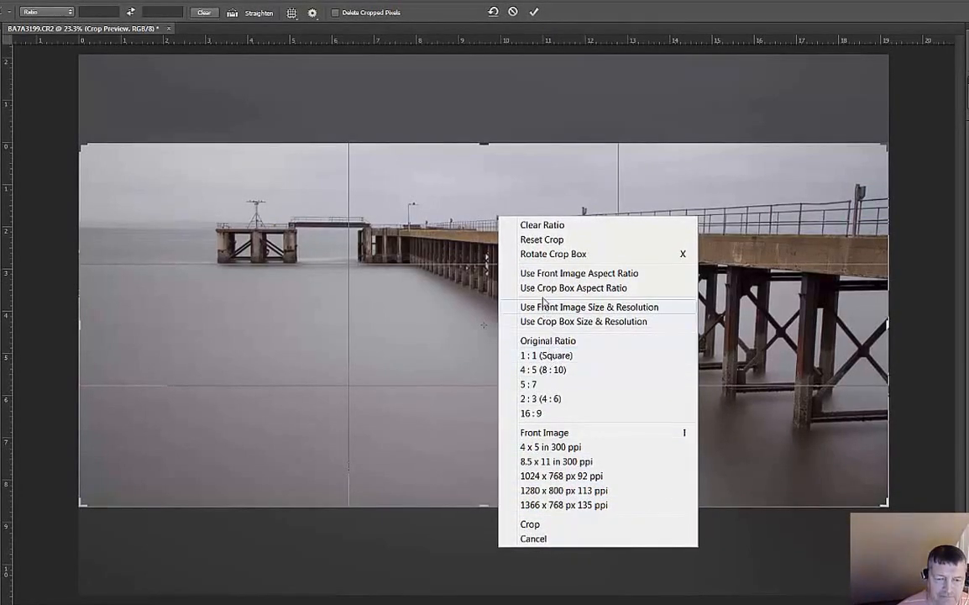
click(541, 225)
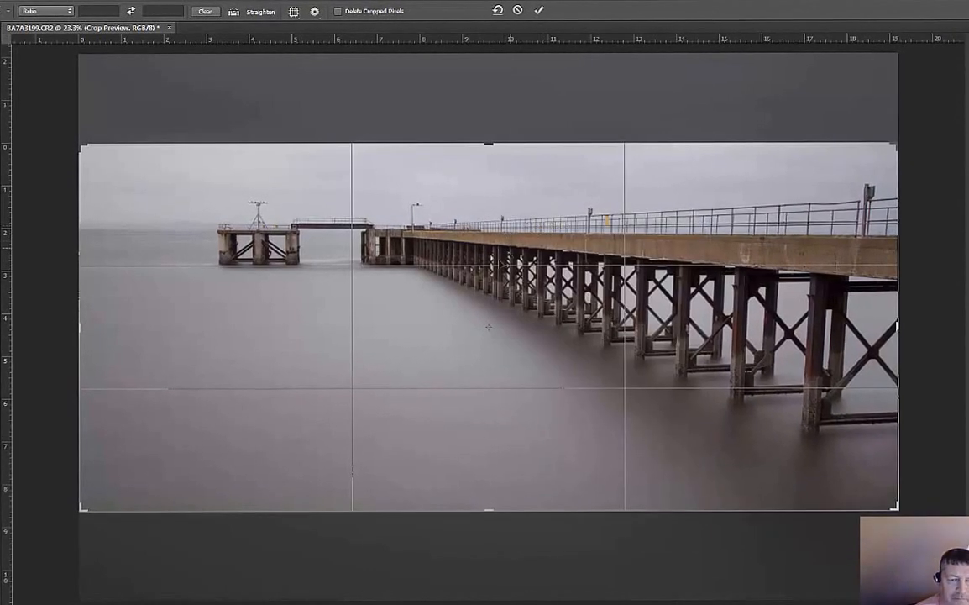
- Extend the crop upward and downward to recover the hidden sky and water, trim the upper edge slightly, and apply it
drag(489, 145, 491, 99)
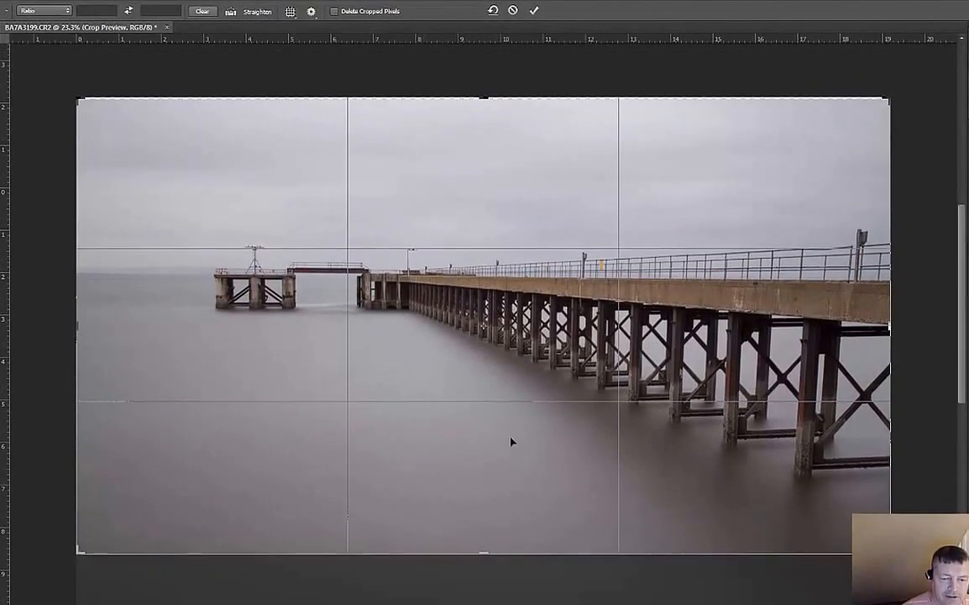
drag(484, 555, 493, 592)
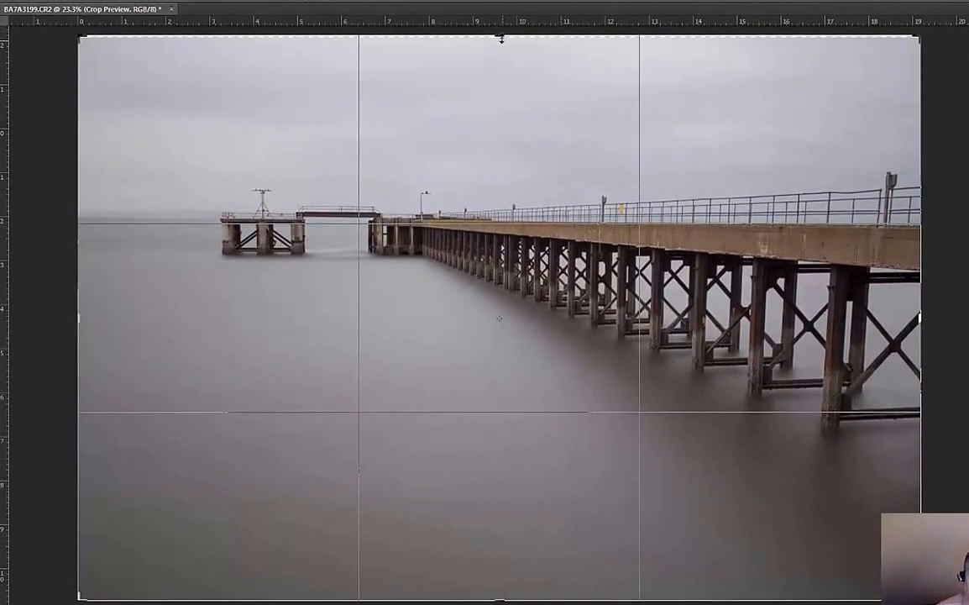
drag(499, 35, 500, 41)
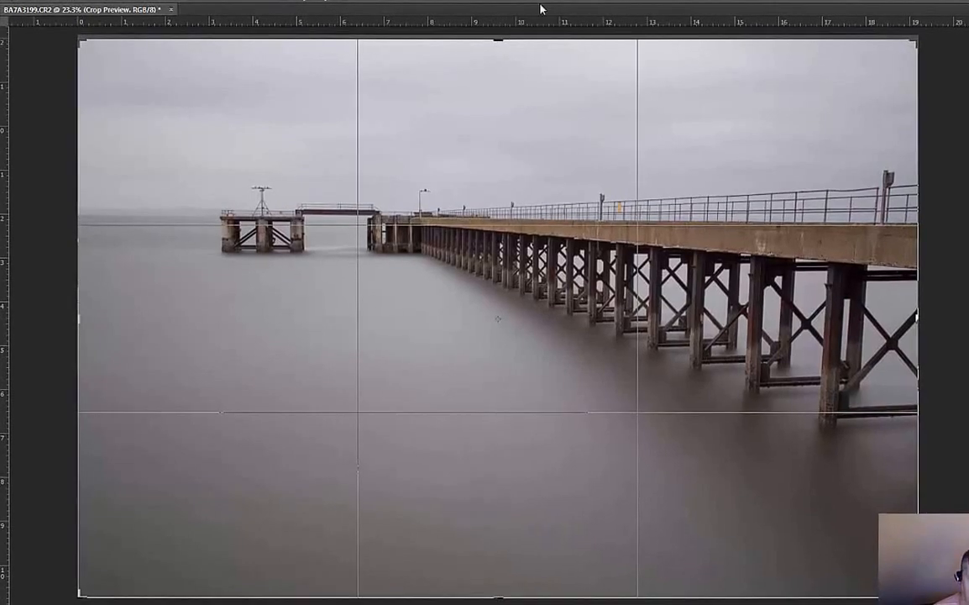
key(Return)
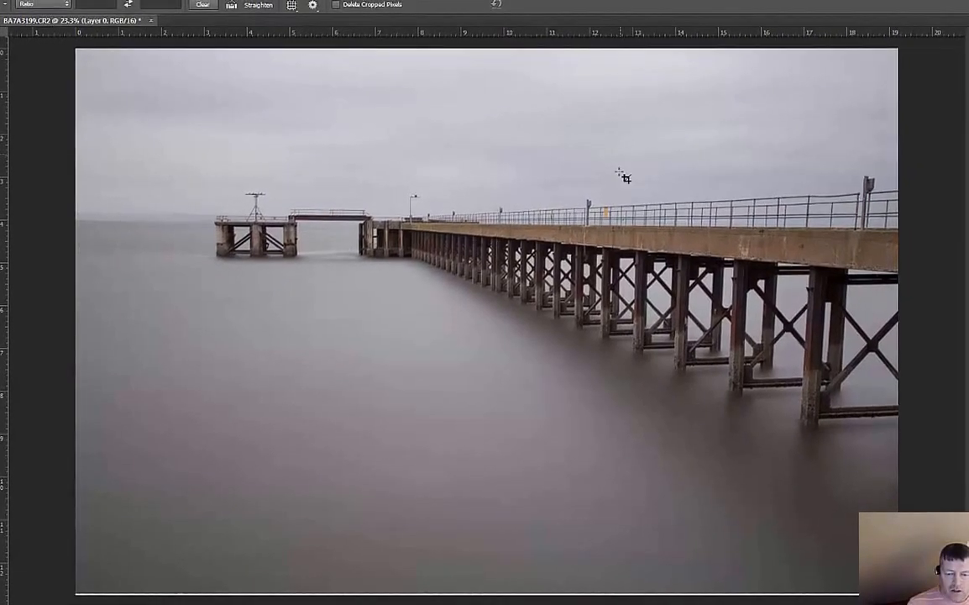
- Crop a thin strip off the lower edge of the photo
click(497, 593)
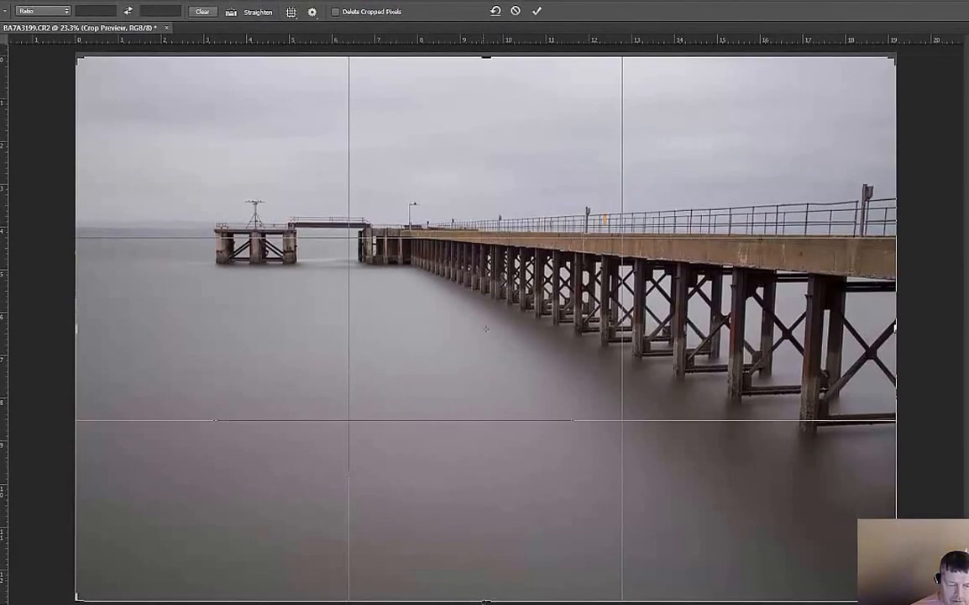
drag(479, 601, 483, 583)
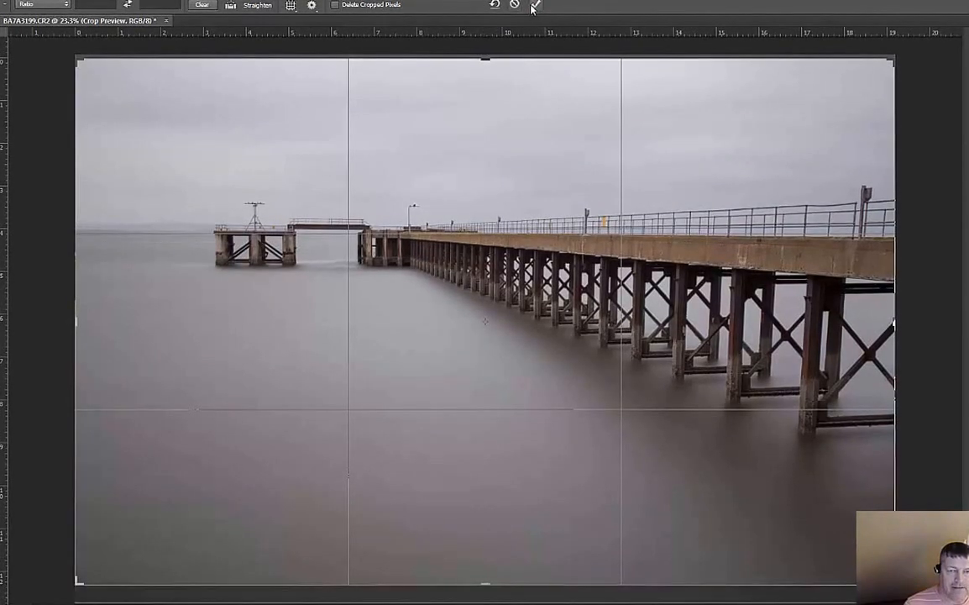
key(Return)
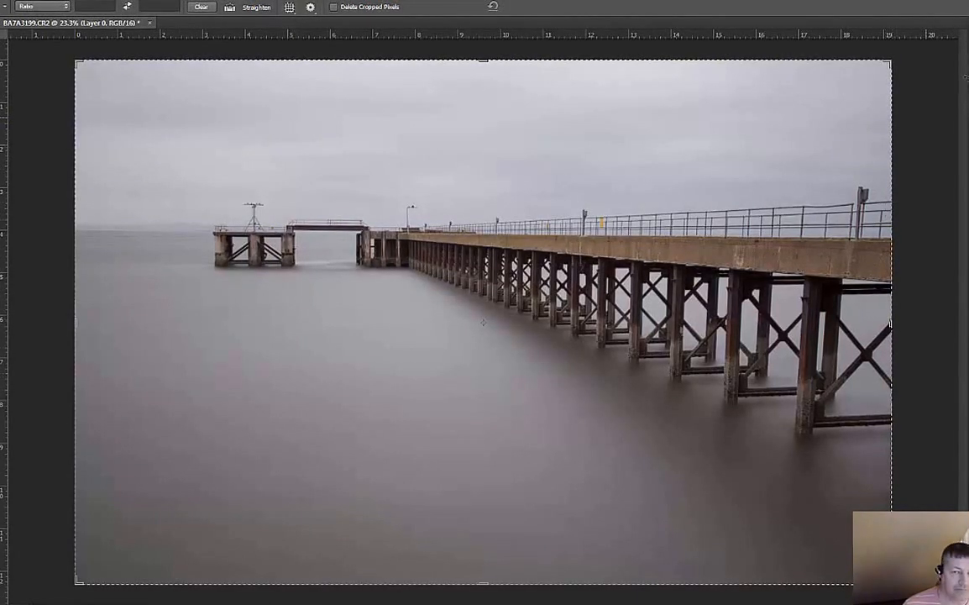
key(v)
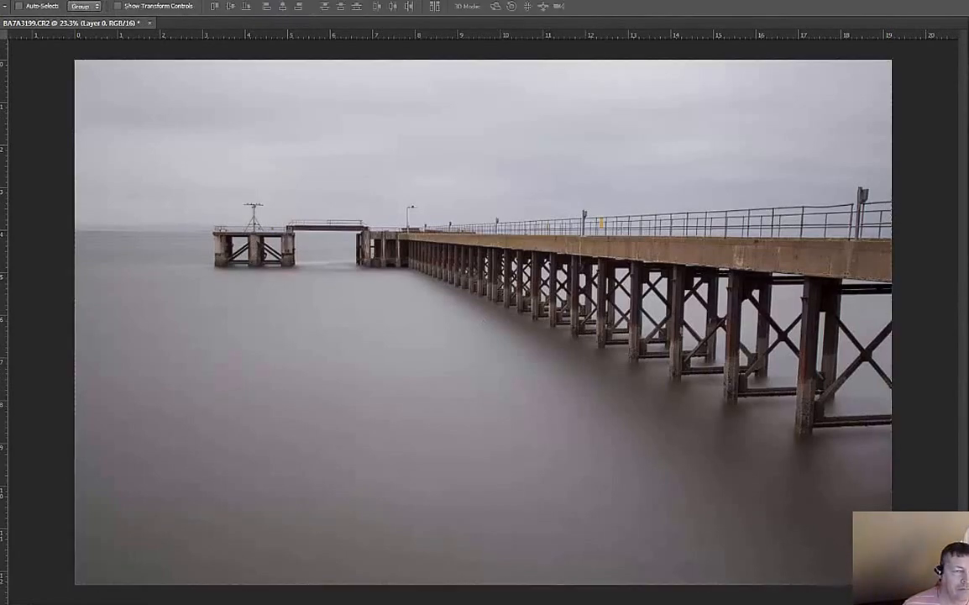
click(168, 0)
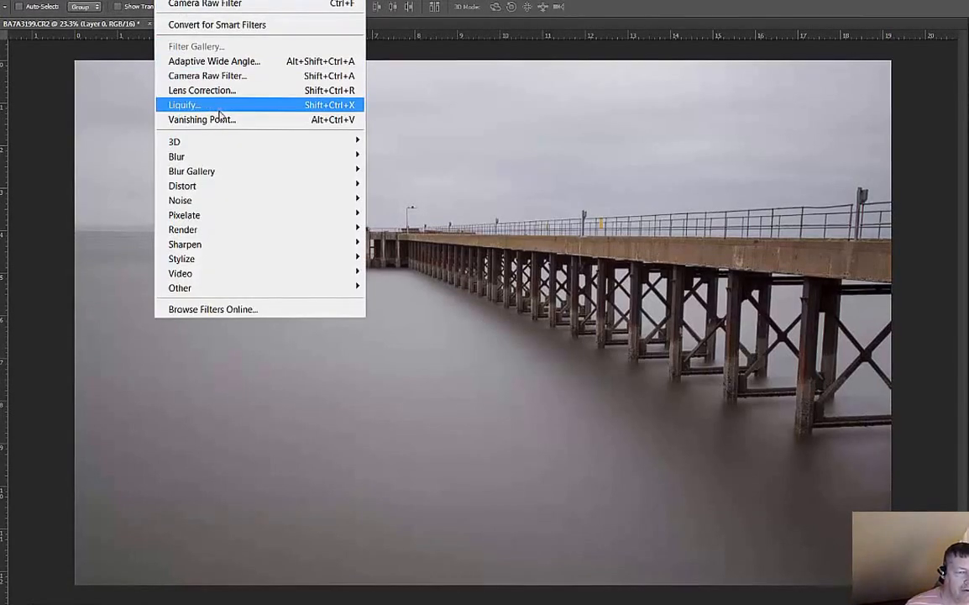
click(233, 81)
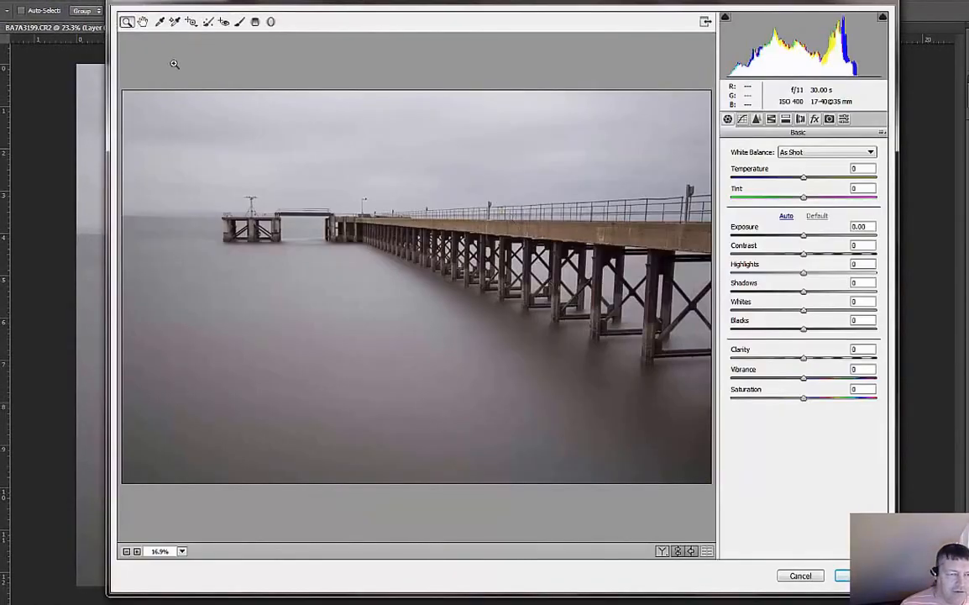
click(801, 575)
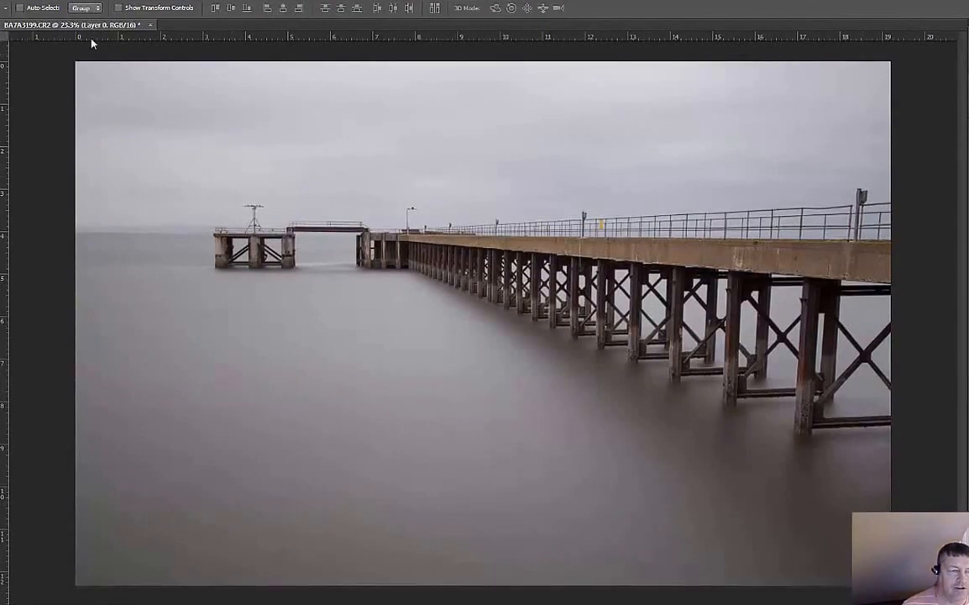
- Close the cropped photo without saving, switch to Adobe Bridge and open BA7A3199.CR2 in Camera Raw
click(150, 26)
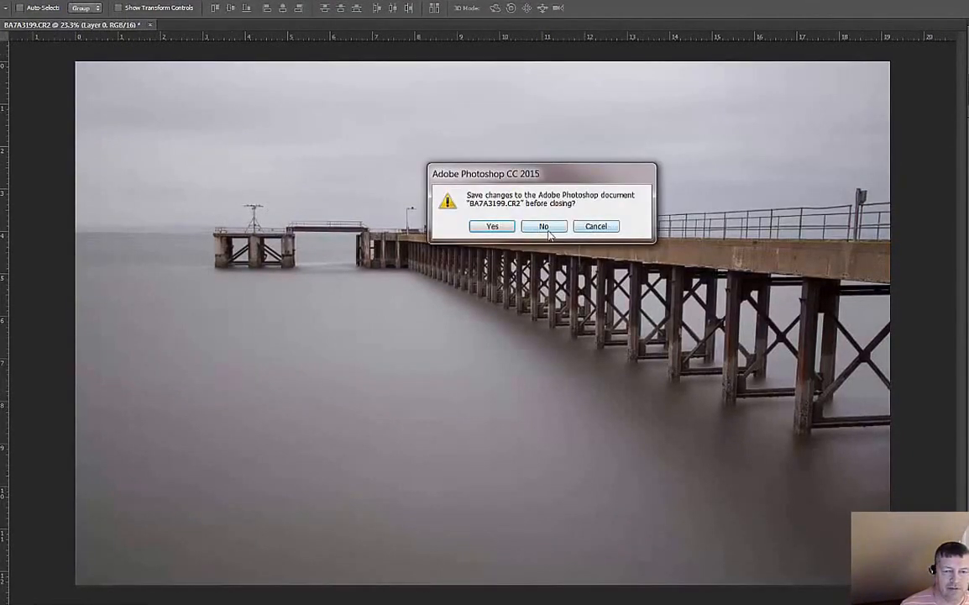
click(548, 228)
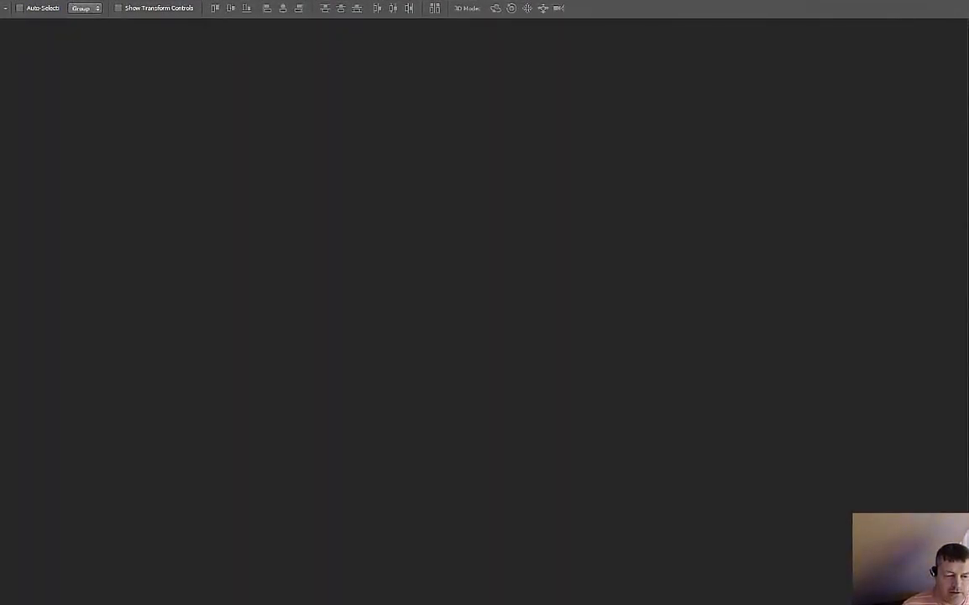
click(365, 588)
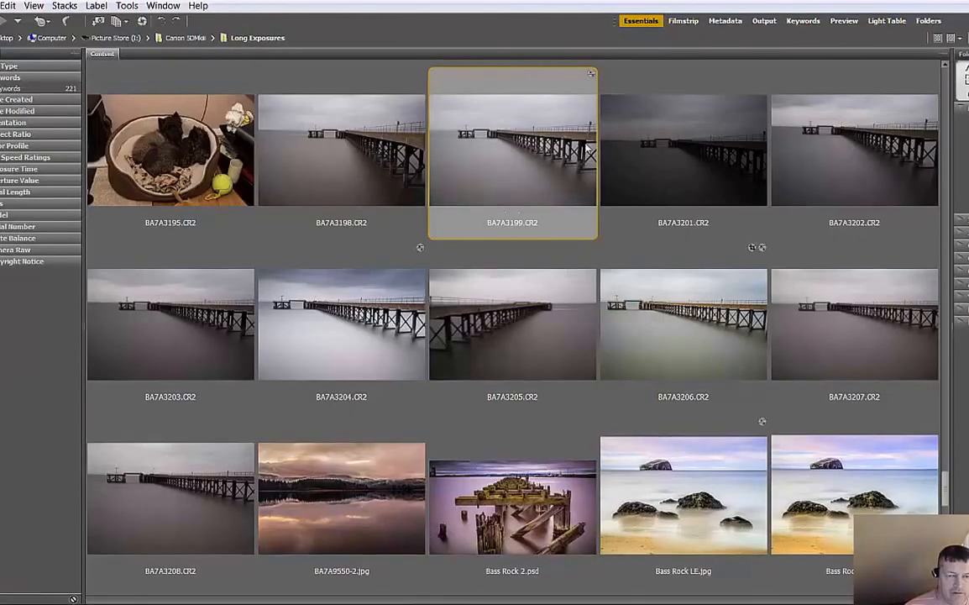
double_click(522, 147)
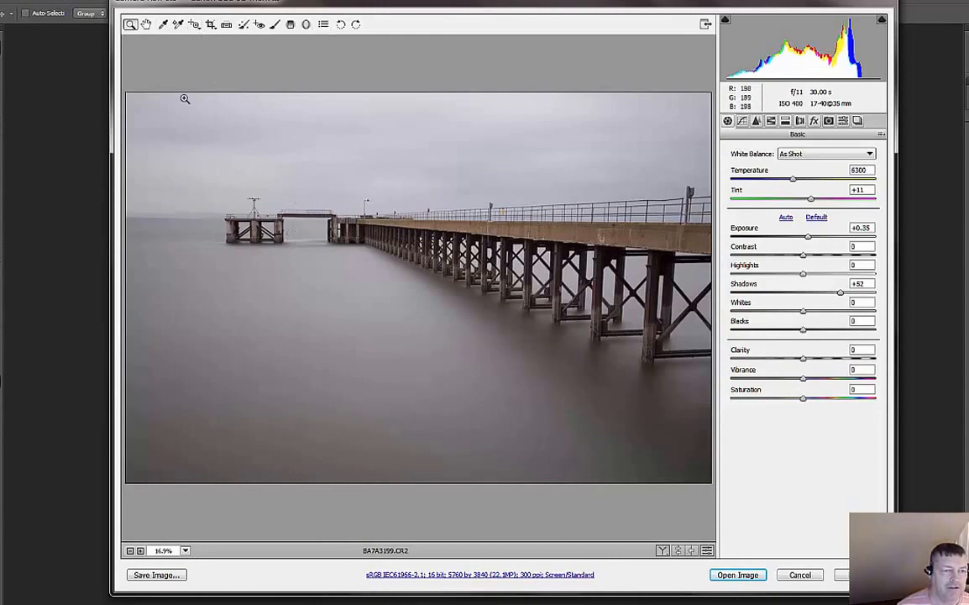
- Straighten the photo automatically with the Straighten tool and apply the result
double_click(224, 25)
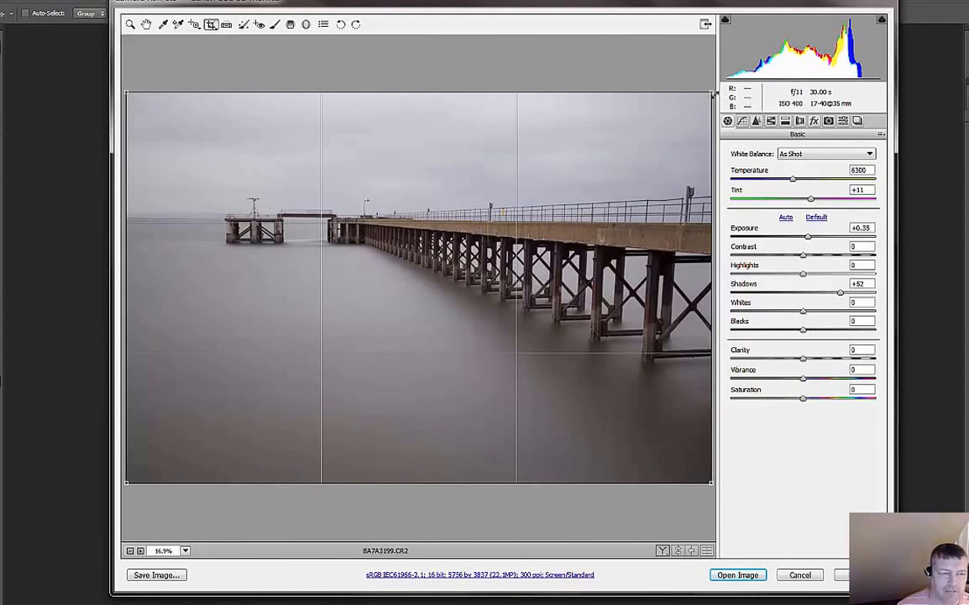
click(227, 25)
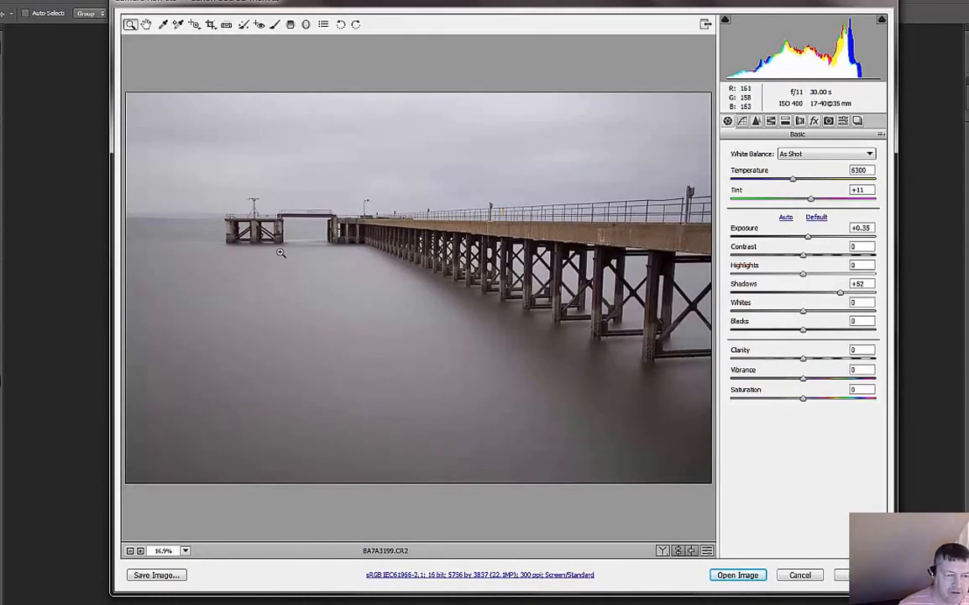
- Examine the footbridge section near the far end of the pier at several magnifications
key(z)
drag(294, 221, 368, 301)
drag(501, 314, 412, 306)
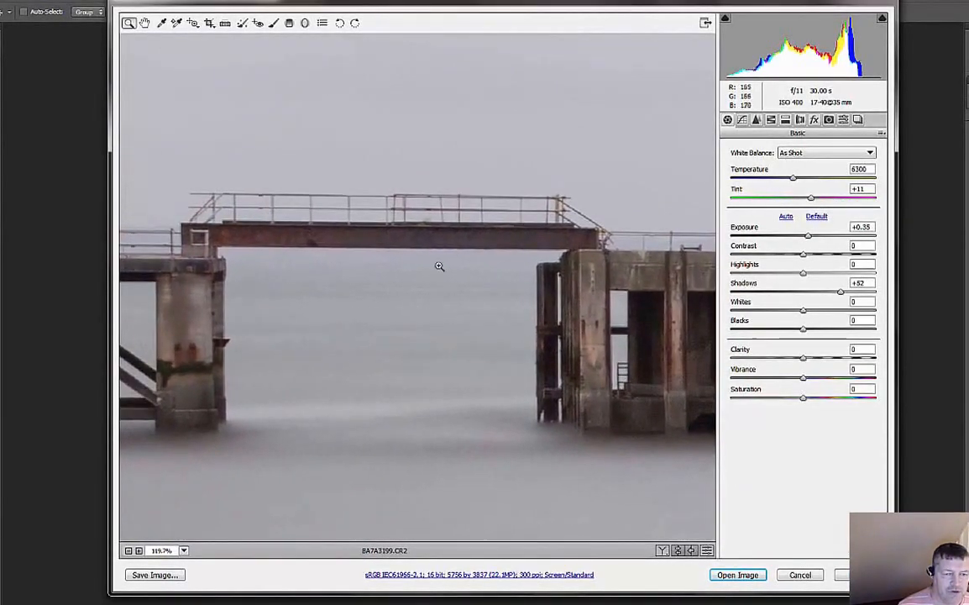
click(184, 551)
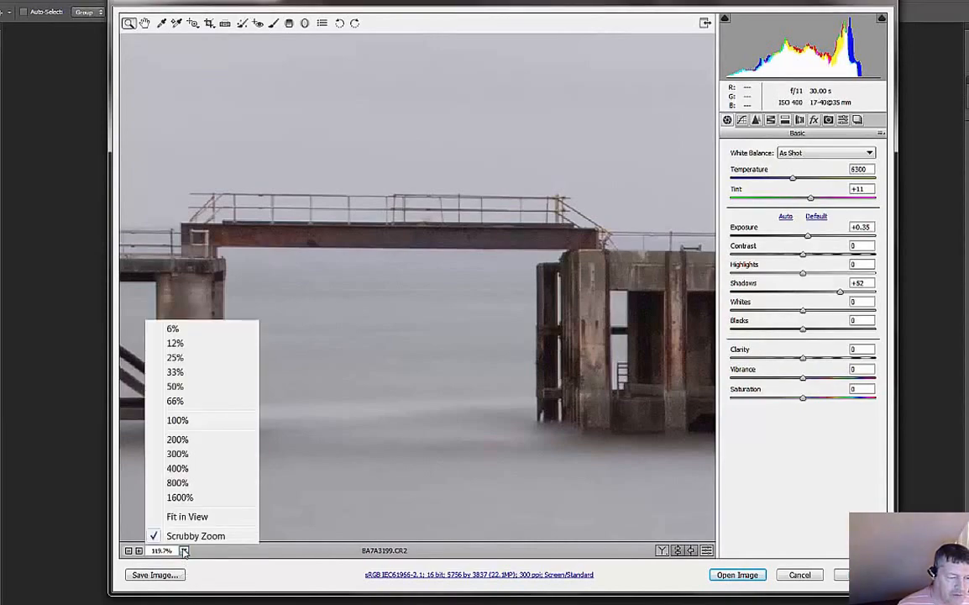
click(184, 552)
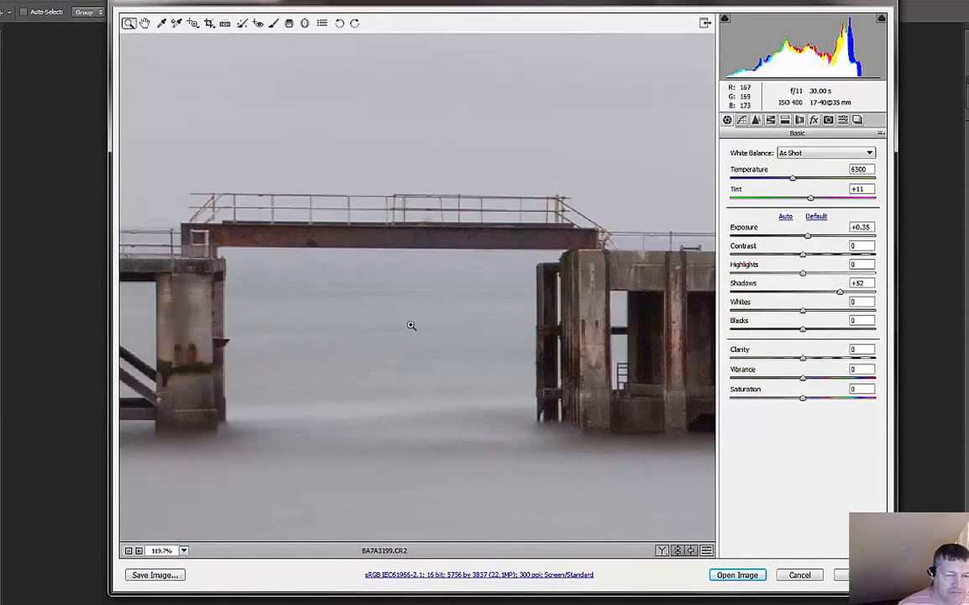
click(184, 551)
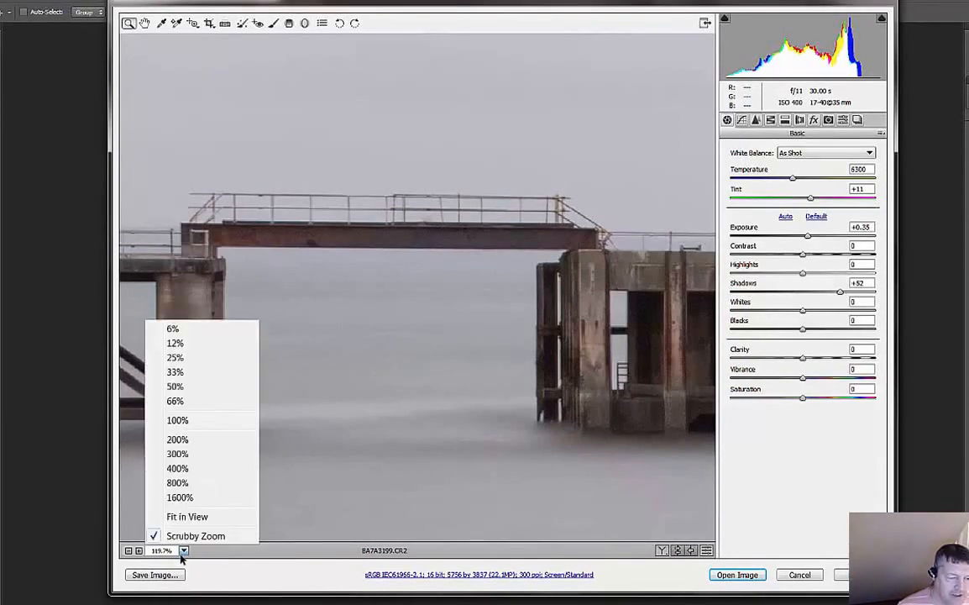
click(456, 328)
click(458, 324)
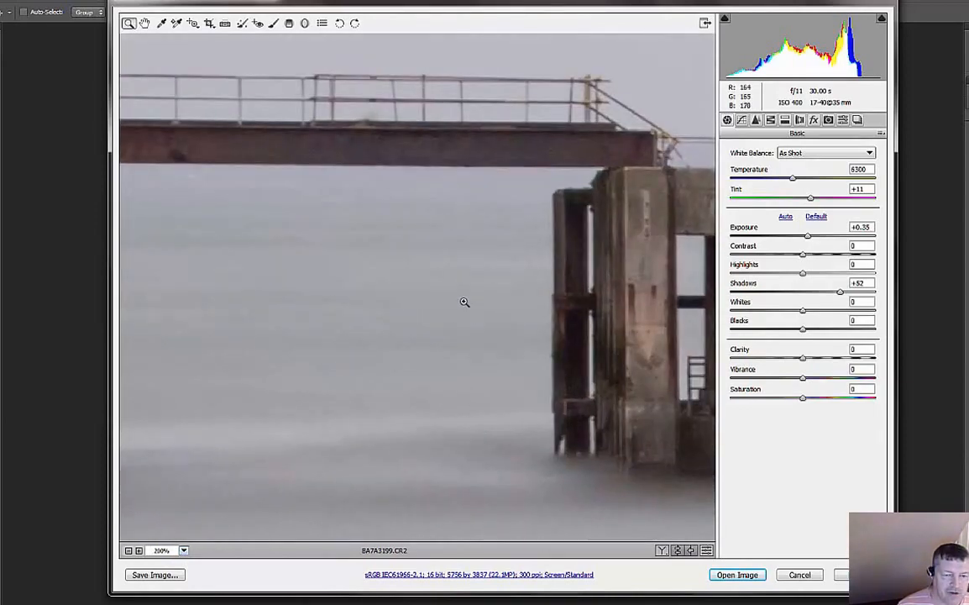
click(454, 302)
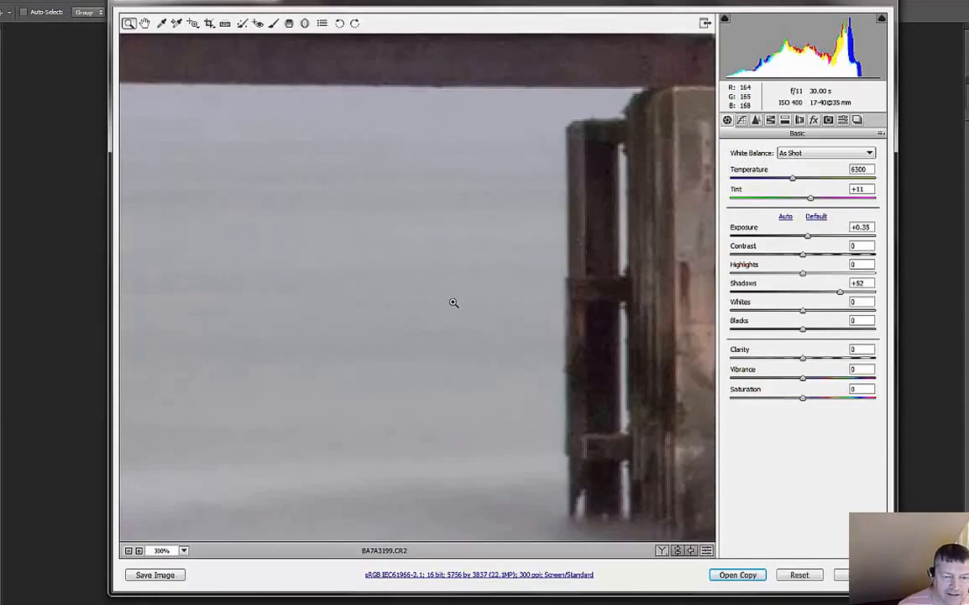
alt+click(453, 302)
alt+click(454, 303)
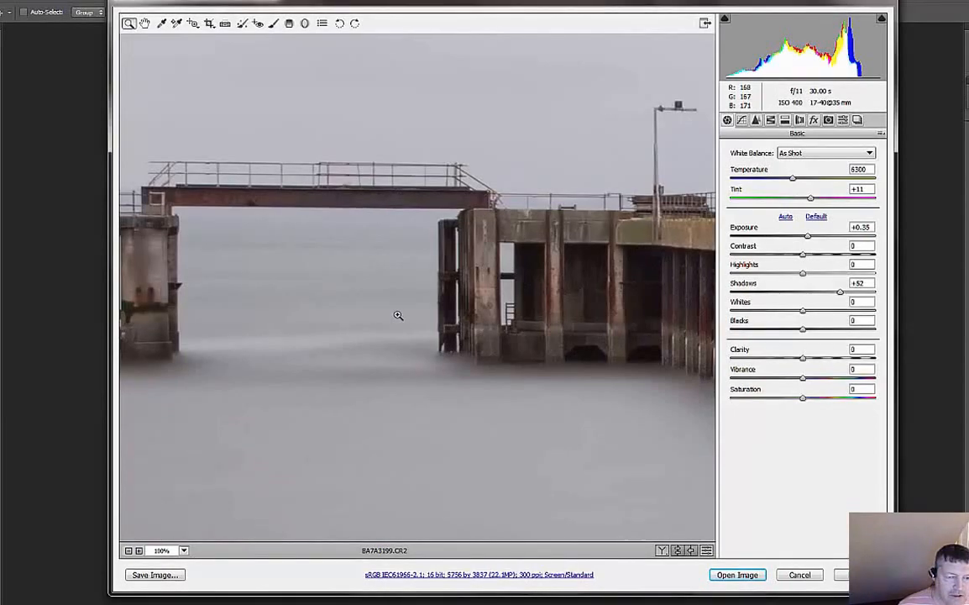
key(ctrl+0)
drag(362, 315, 426, 316)
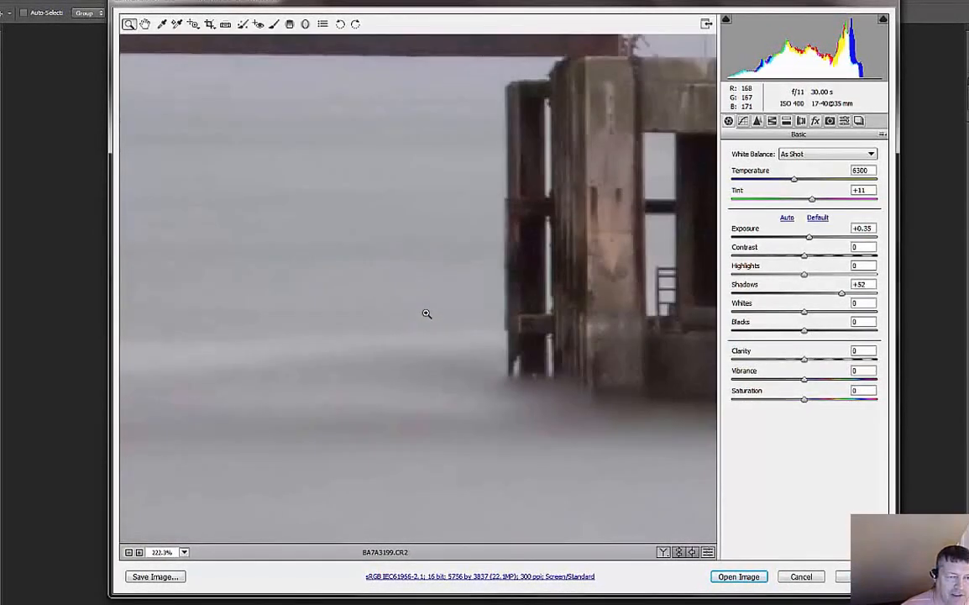
drag(357, 196, 501, 344)
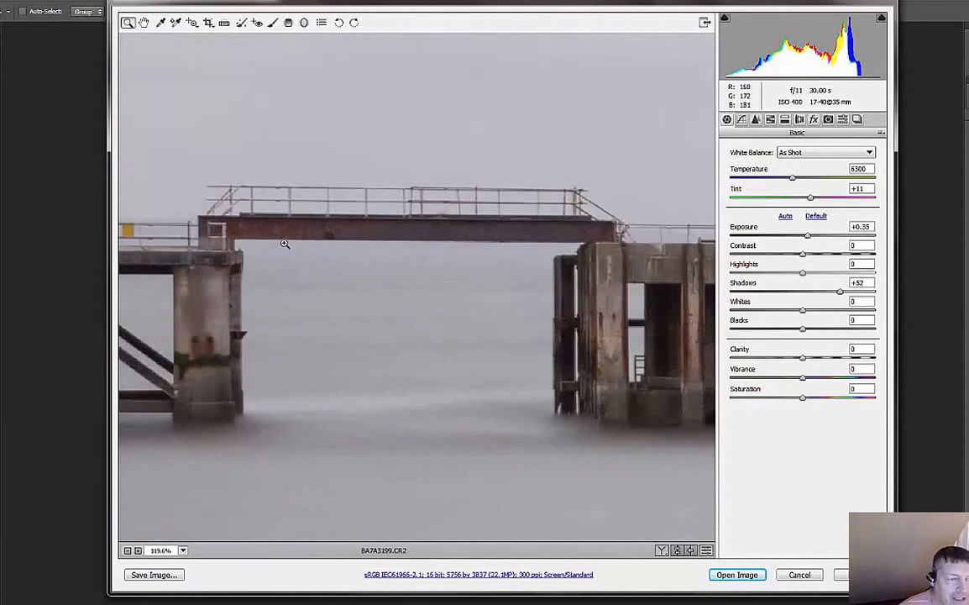
- Straighten the photo manually along the lower edge of the rusty footbridge beam near the pier's far end
click(227, 25)
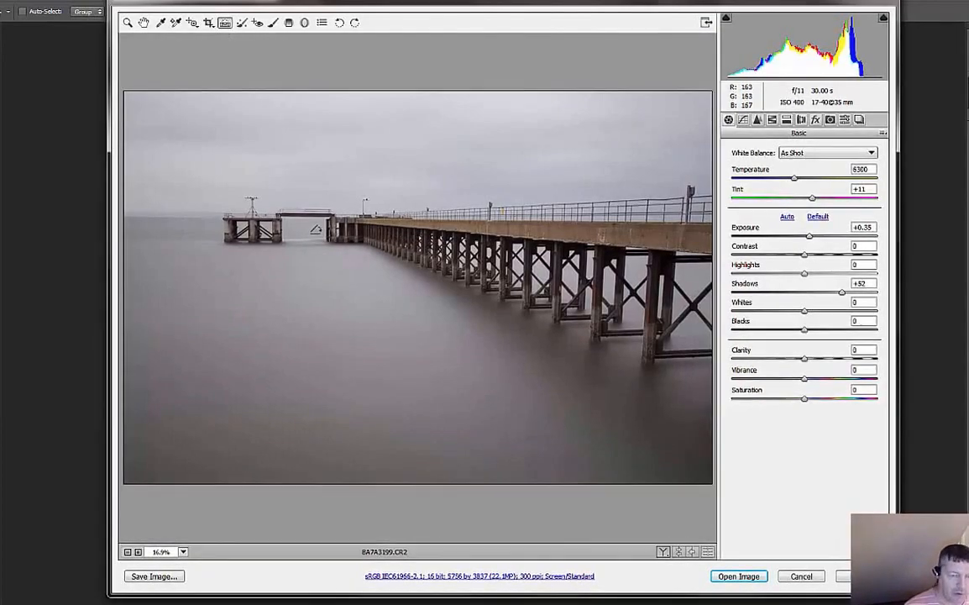
key(ctrl+plus)
key(ctrl+plus)
key(ctrl+plus)
key(ctrl+plus)
key(ctrl+plus)
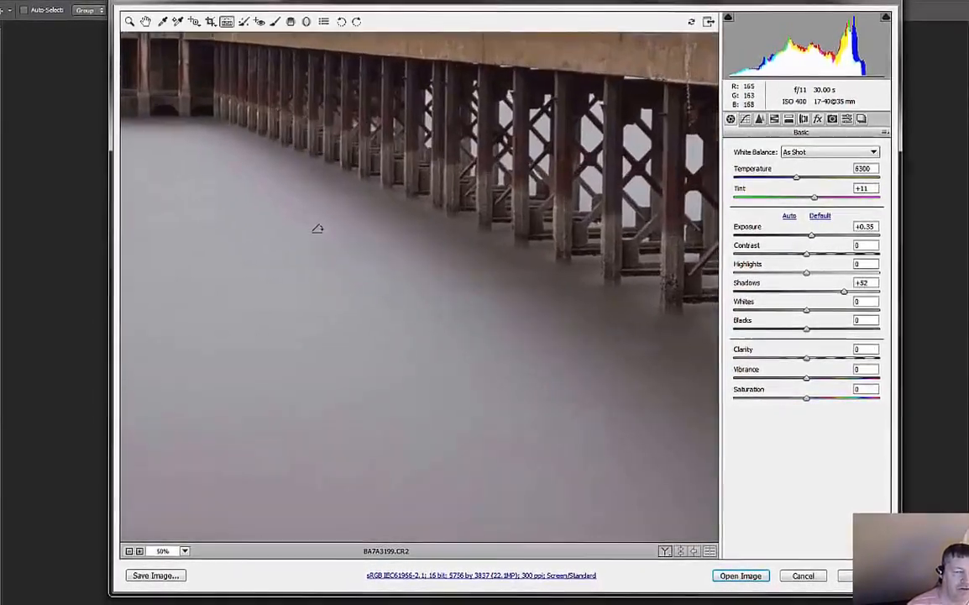
key(ctrl+plus)
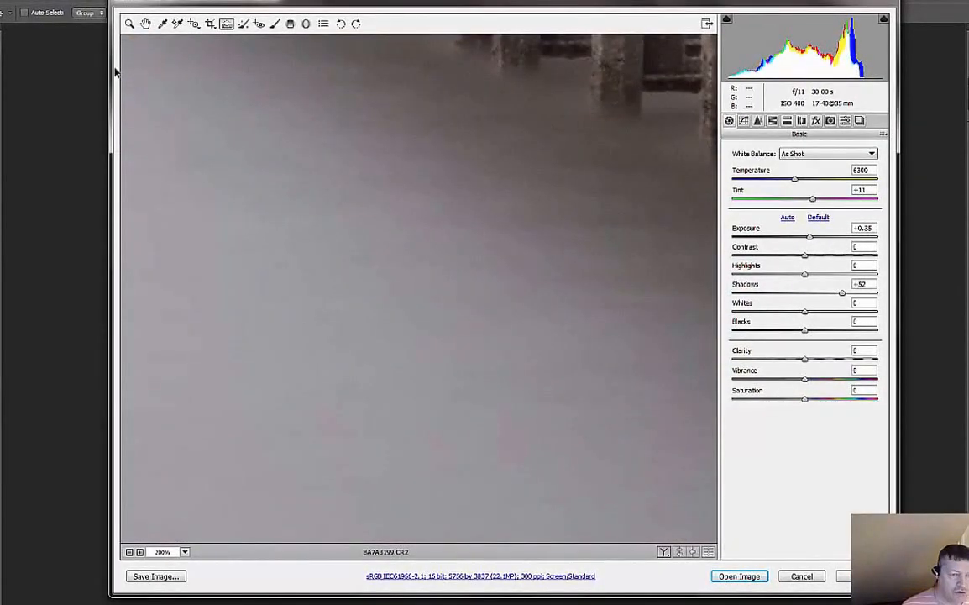
drag(193, 132, 528, 329)
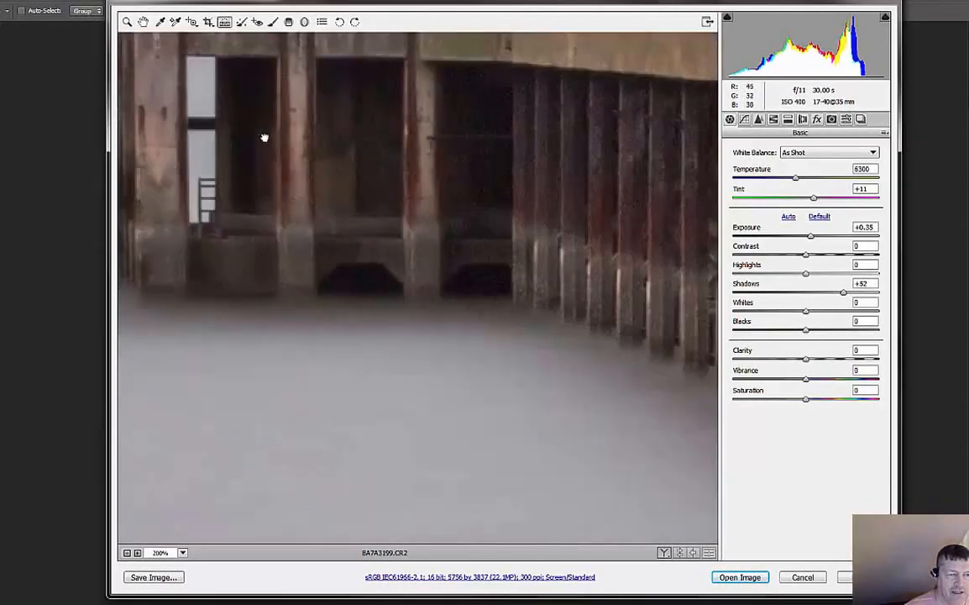
drag(264, 137, 474, 294)
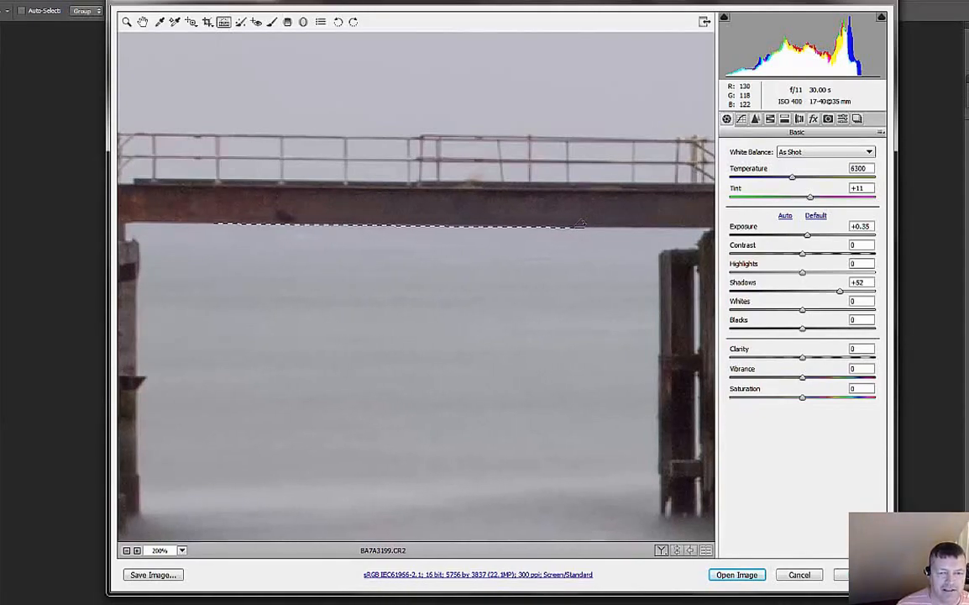
drag(579, 223, 577, 227)
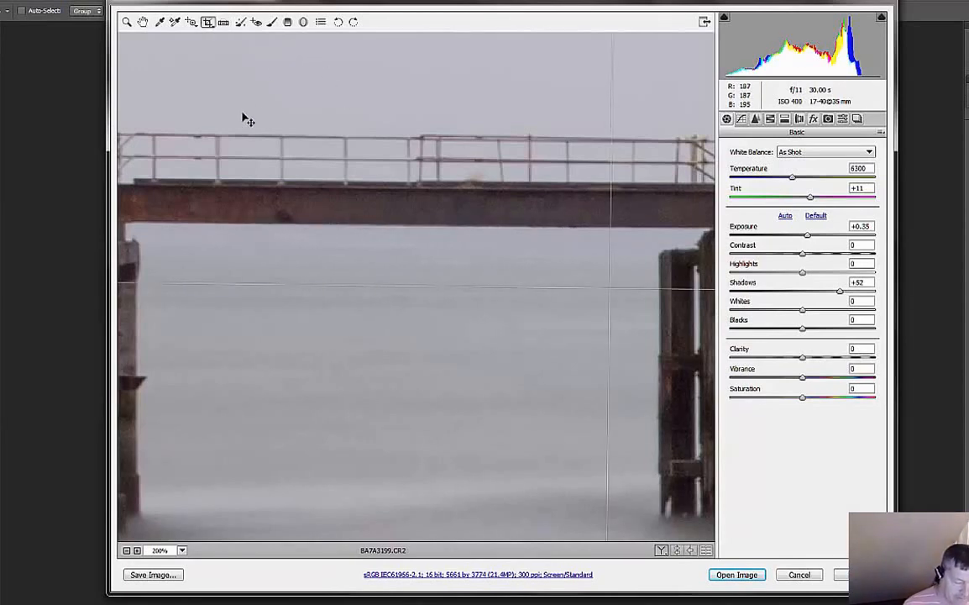
- Crop the straightened photo inward from its lower-left corner to 5136 by 3424 pixels and apply the crop
key(ctrl+minus)
key(ctrl+minus)
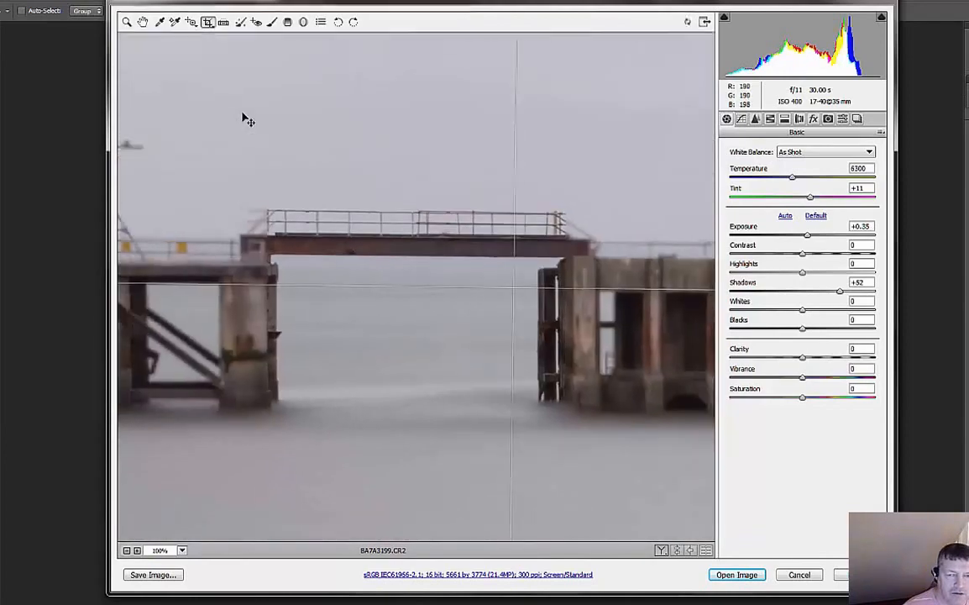
key(ctrl+minus)
key(ctrl+minus)
key(ctrl+minus)
key(ctrl+minus)
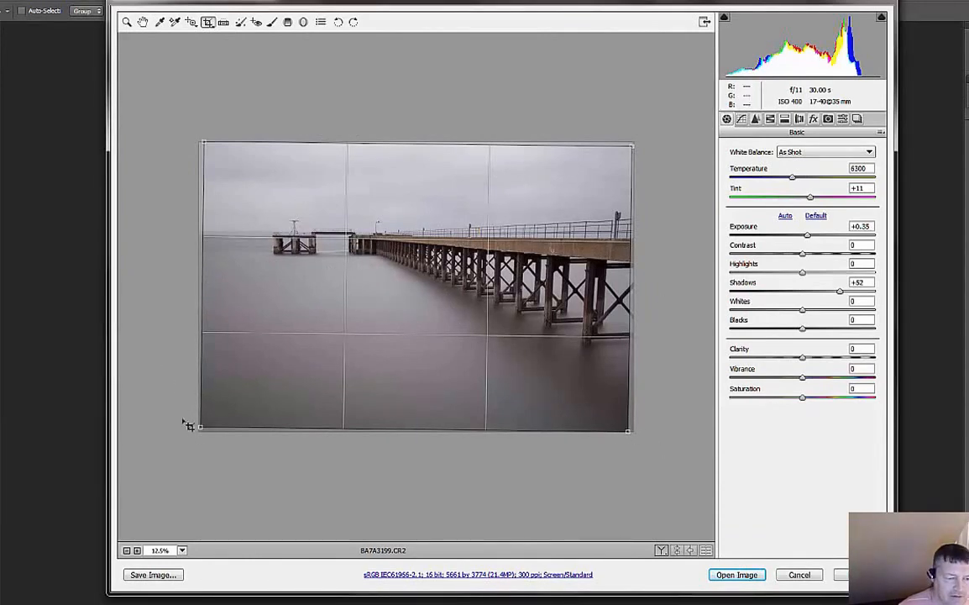
drag(199, 425, 241, 400)
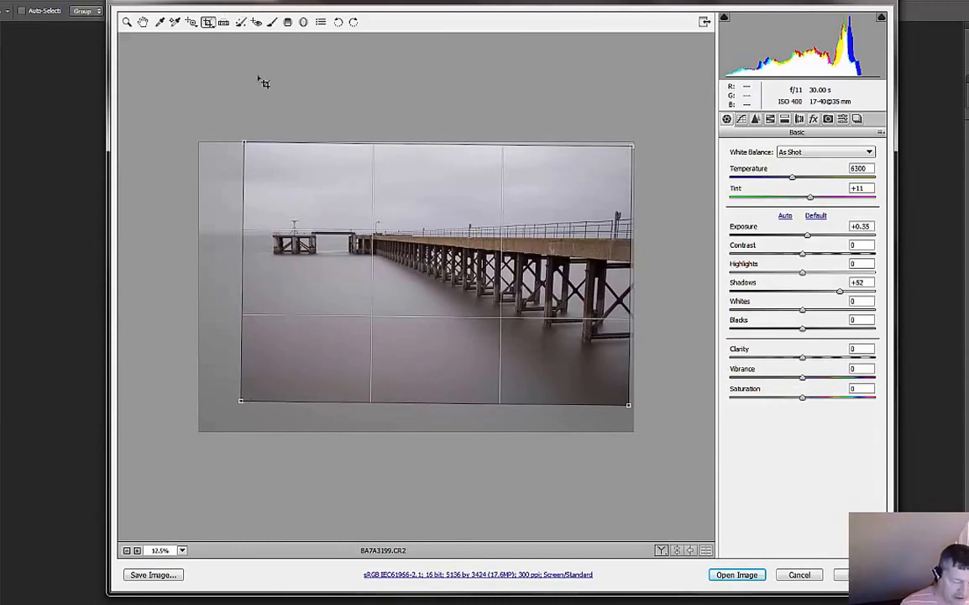
key(Return)
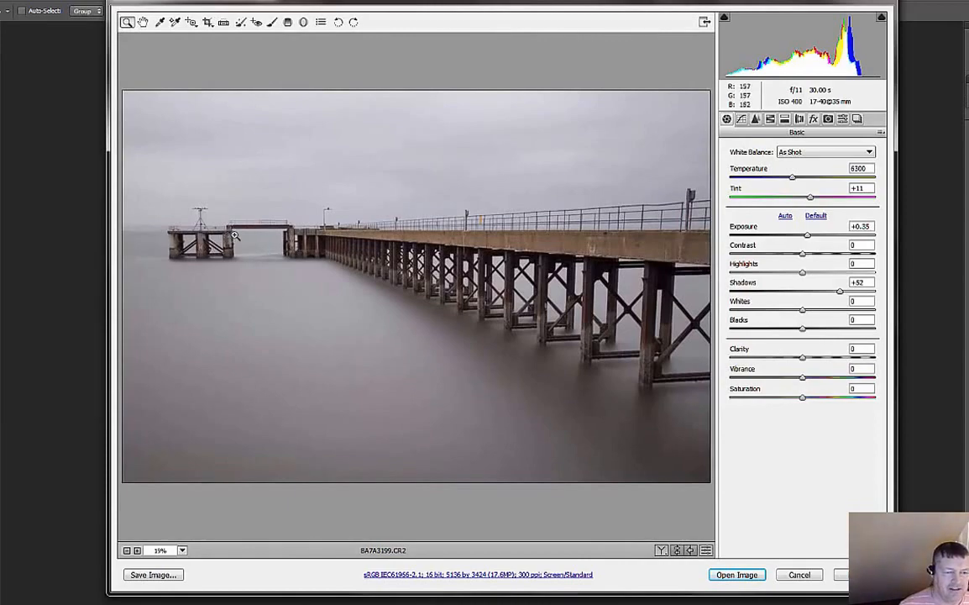
- Check the footbridge beam's alignment up close, then leave Camera Raw without keeping the edits
drag(238, 236, 312, 253)
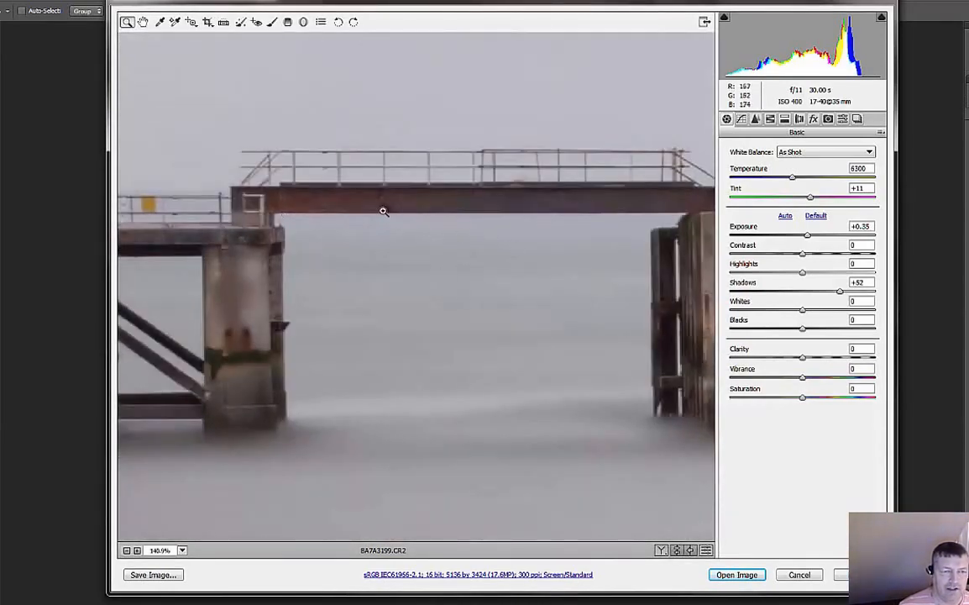
double_click(144, 22)
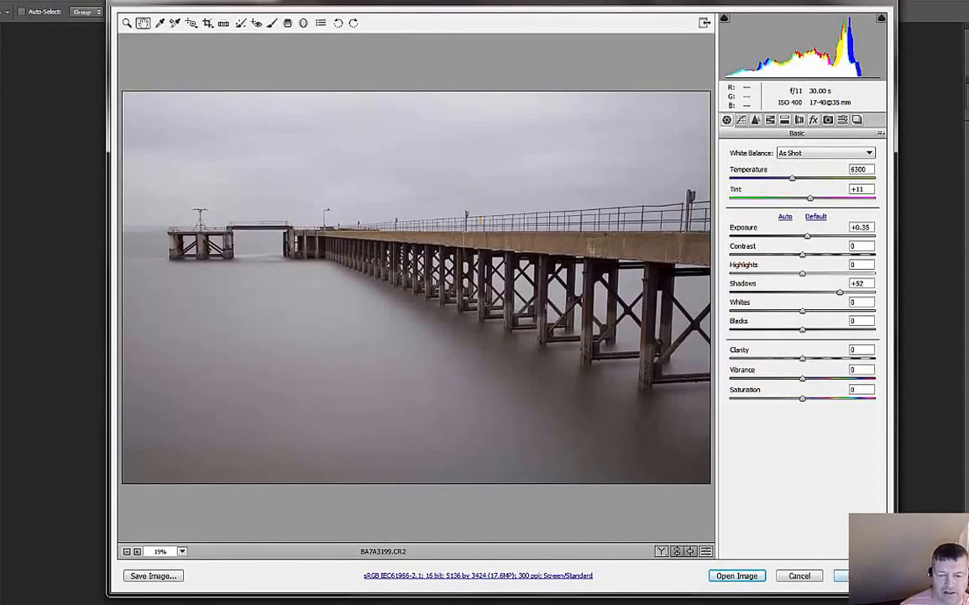
click(802, 576)
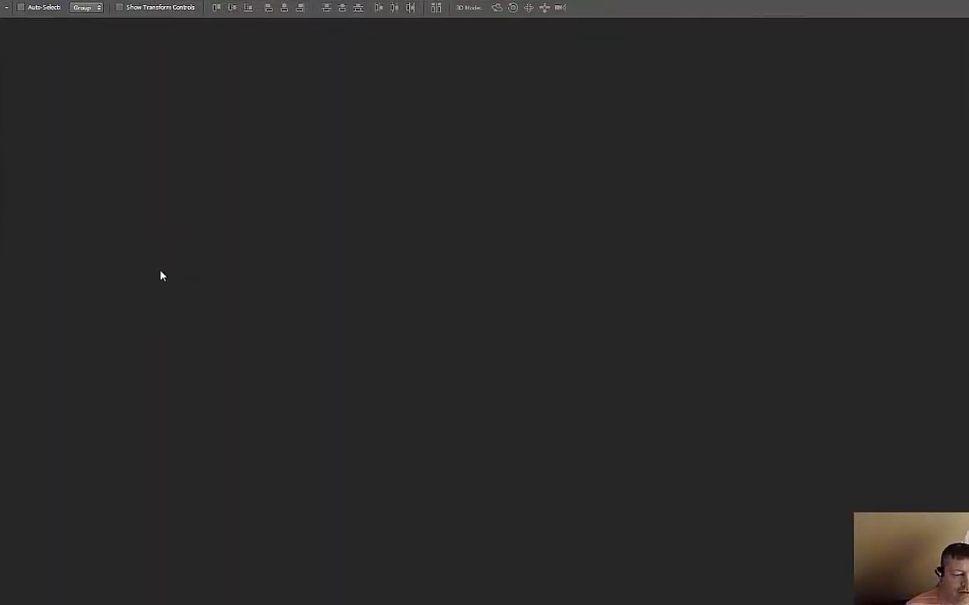